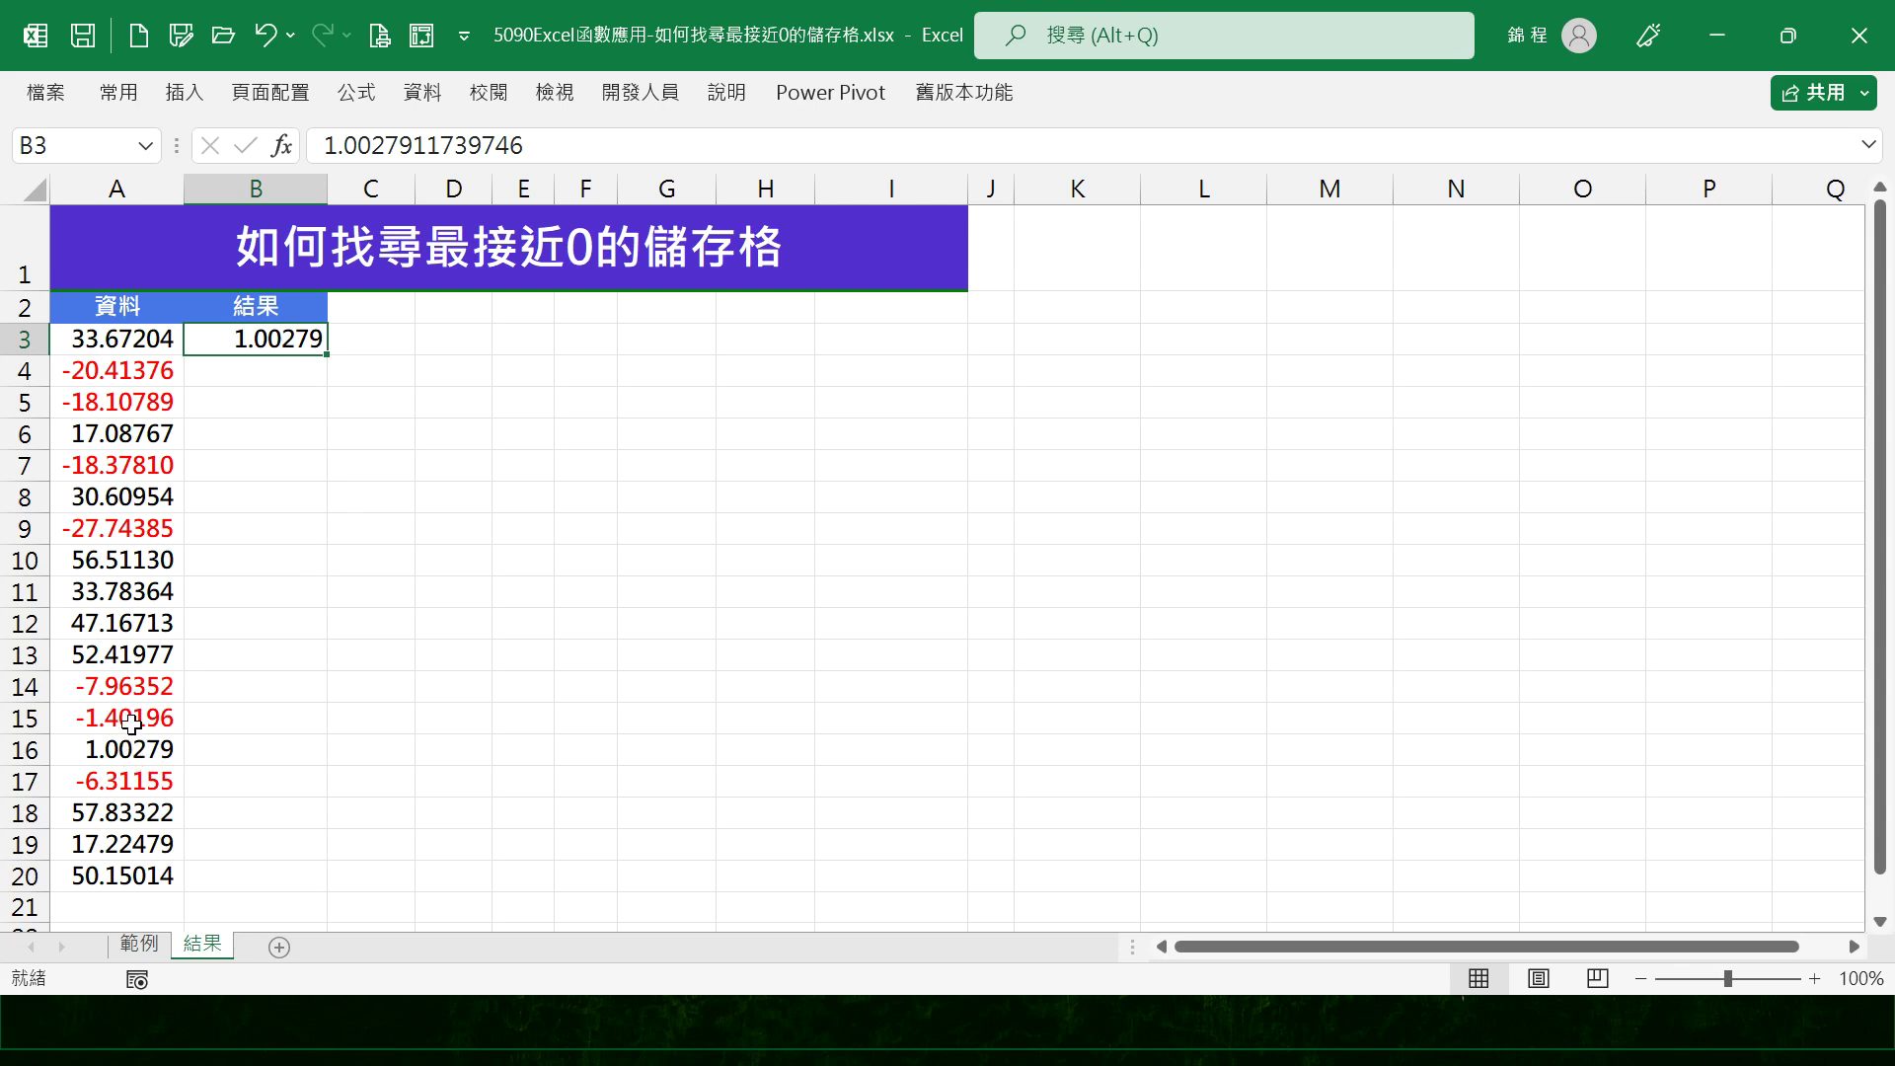
On the 範例 sheet, enter =ABS(A3:A20) in cell B3 to get the absolute values of the data.
click(139, 945)
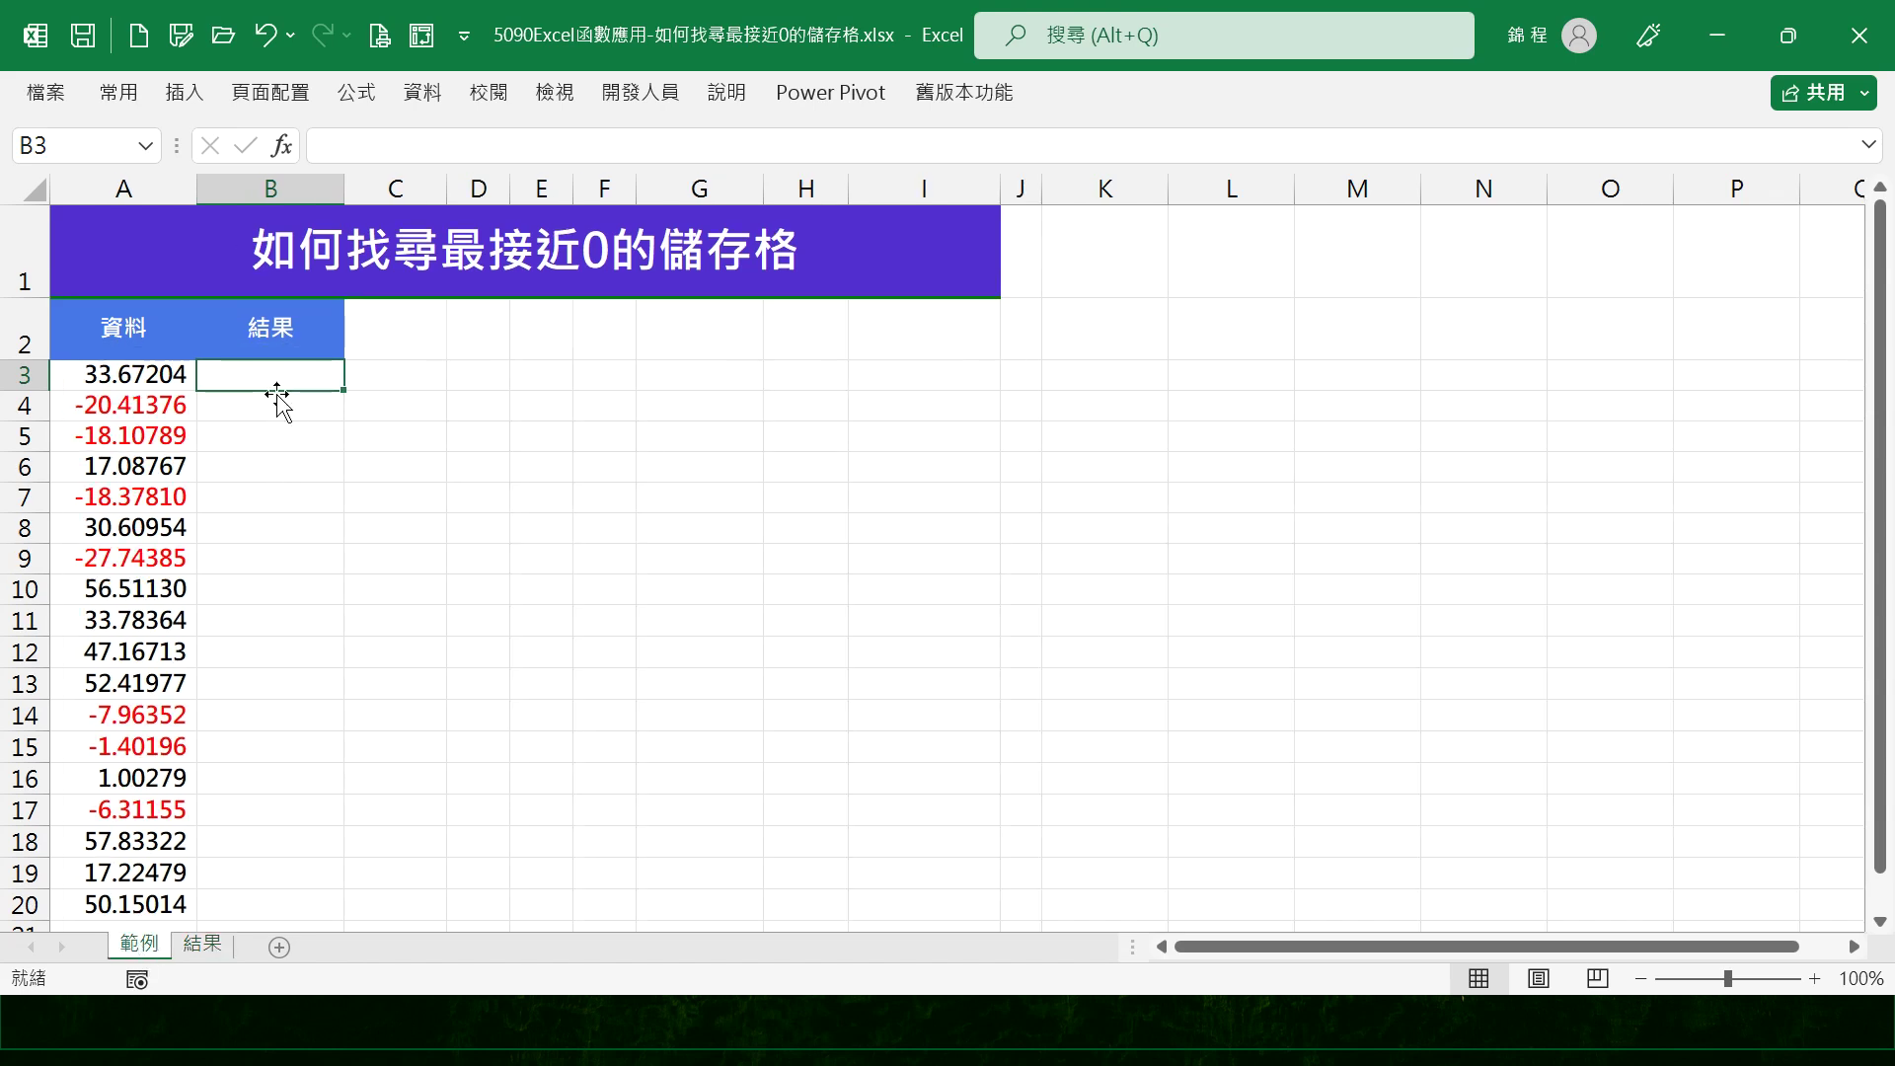
text(=)
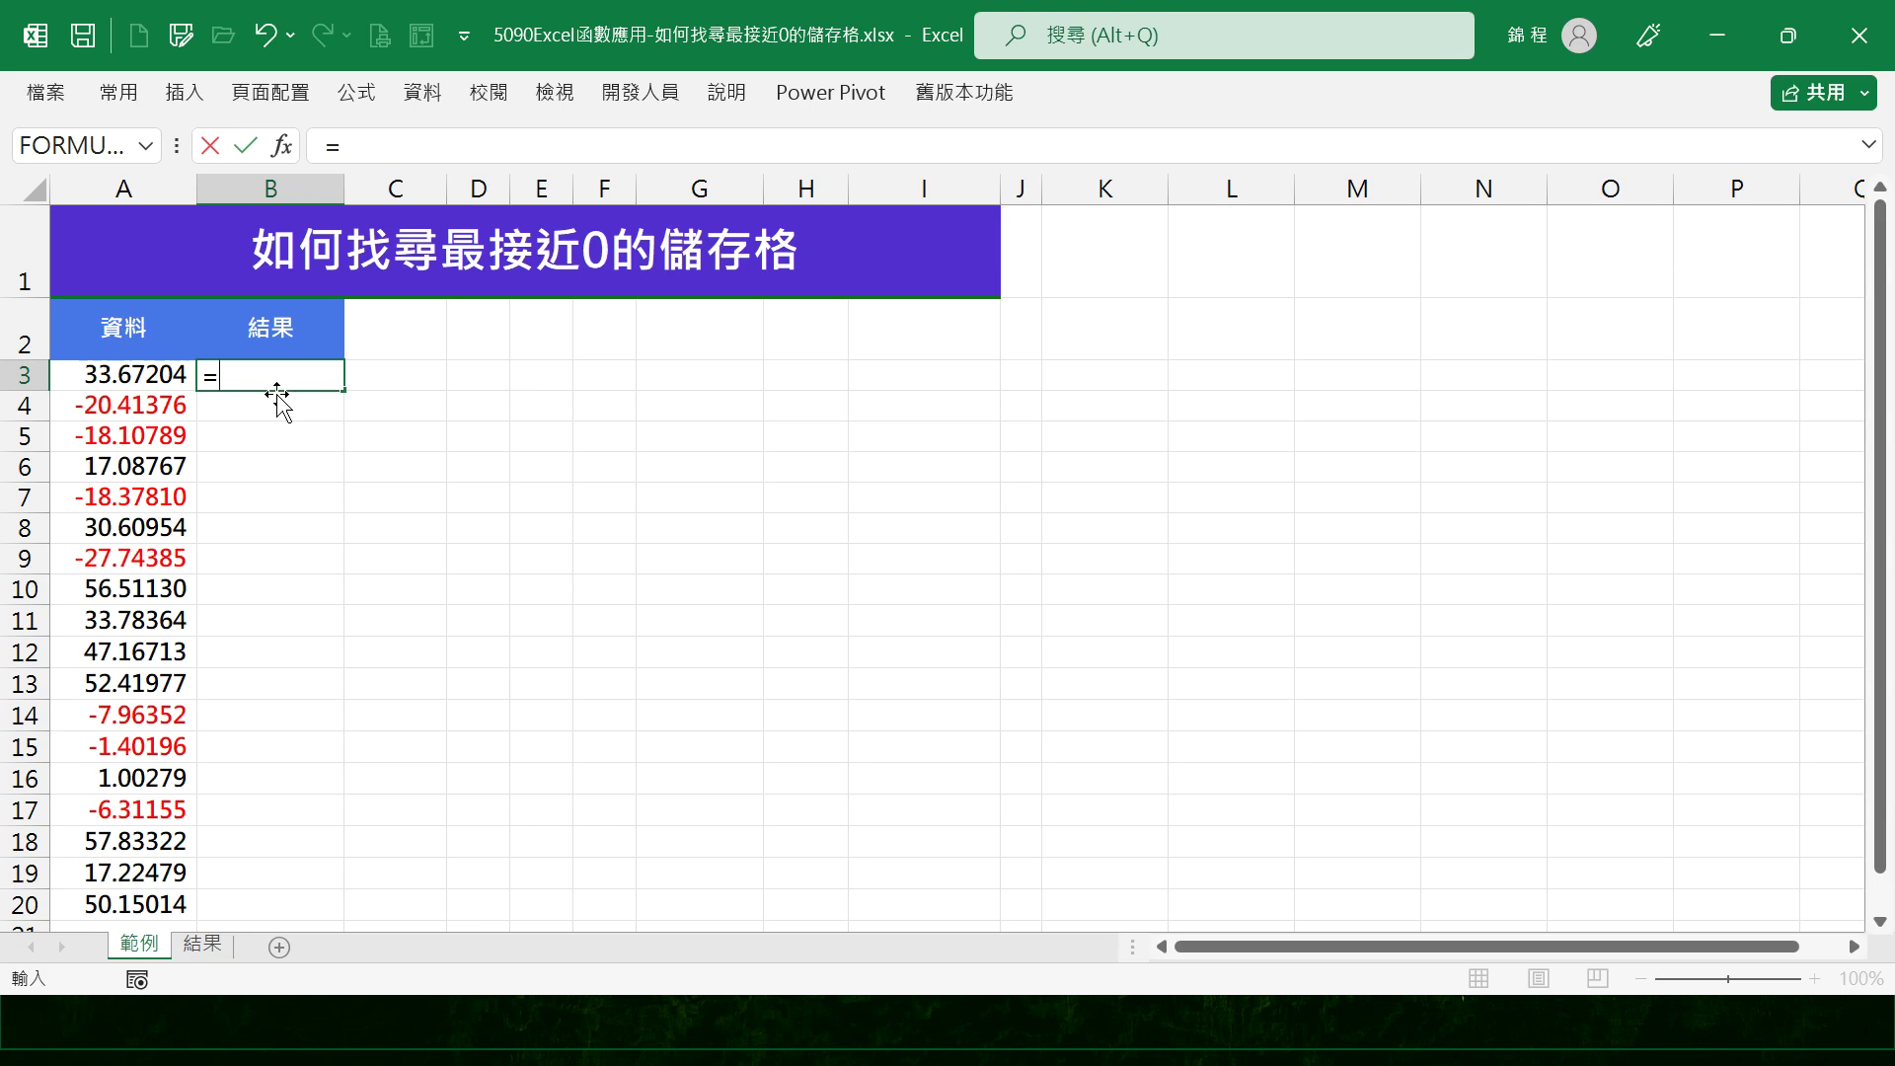
text(ABS()
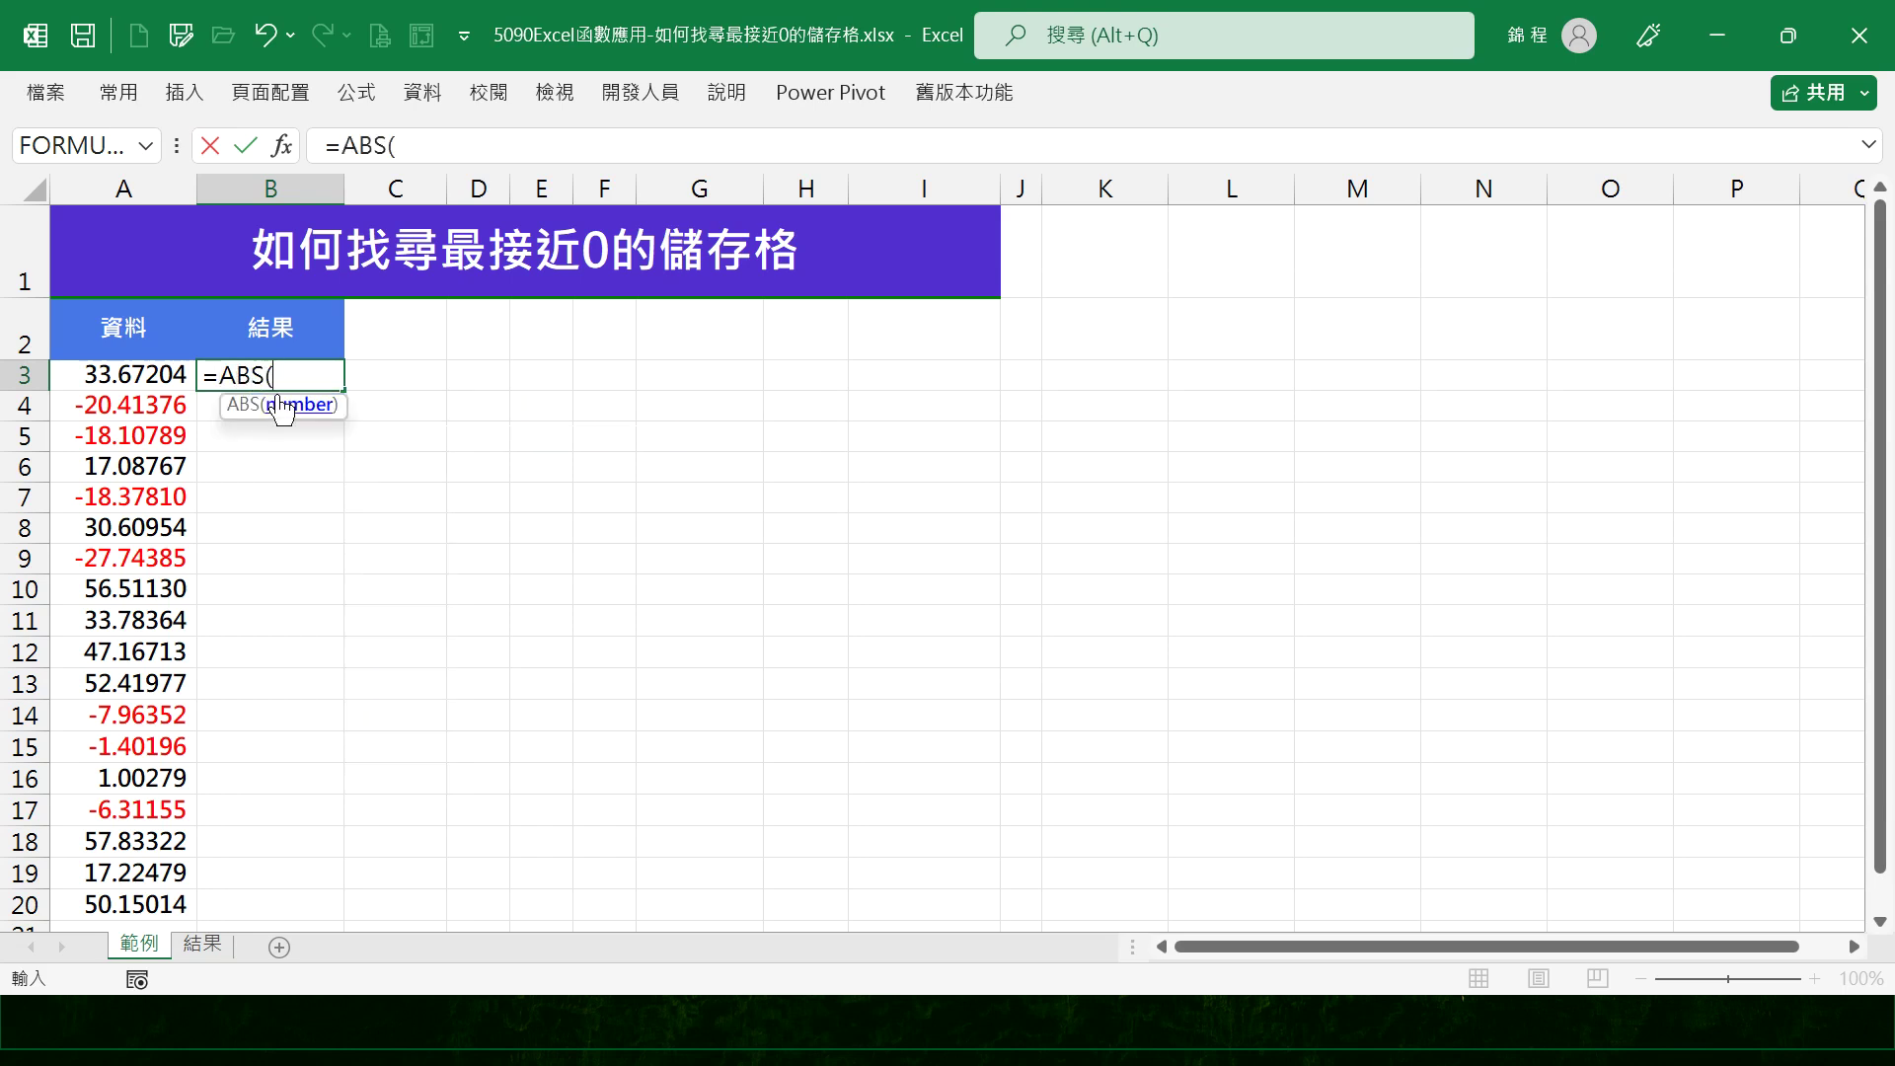
click(134, 375)
drag(134, 375, 133, 904)
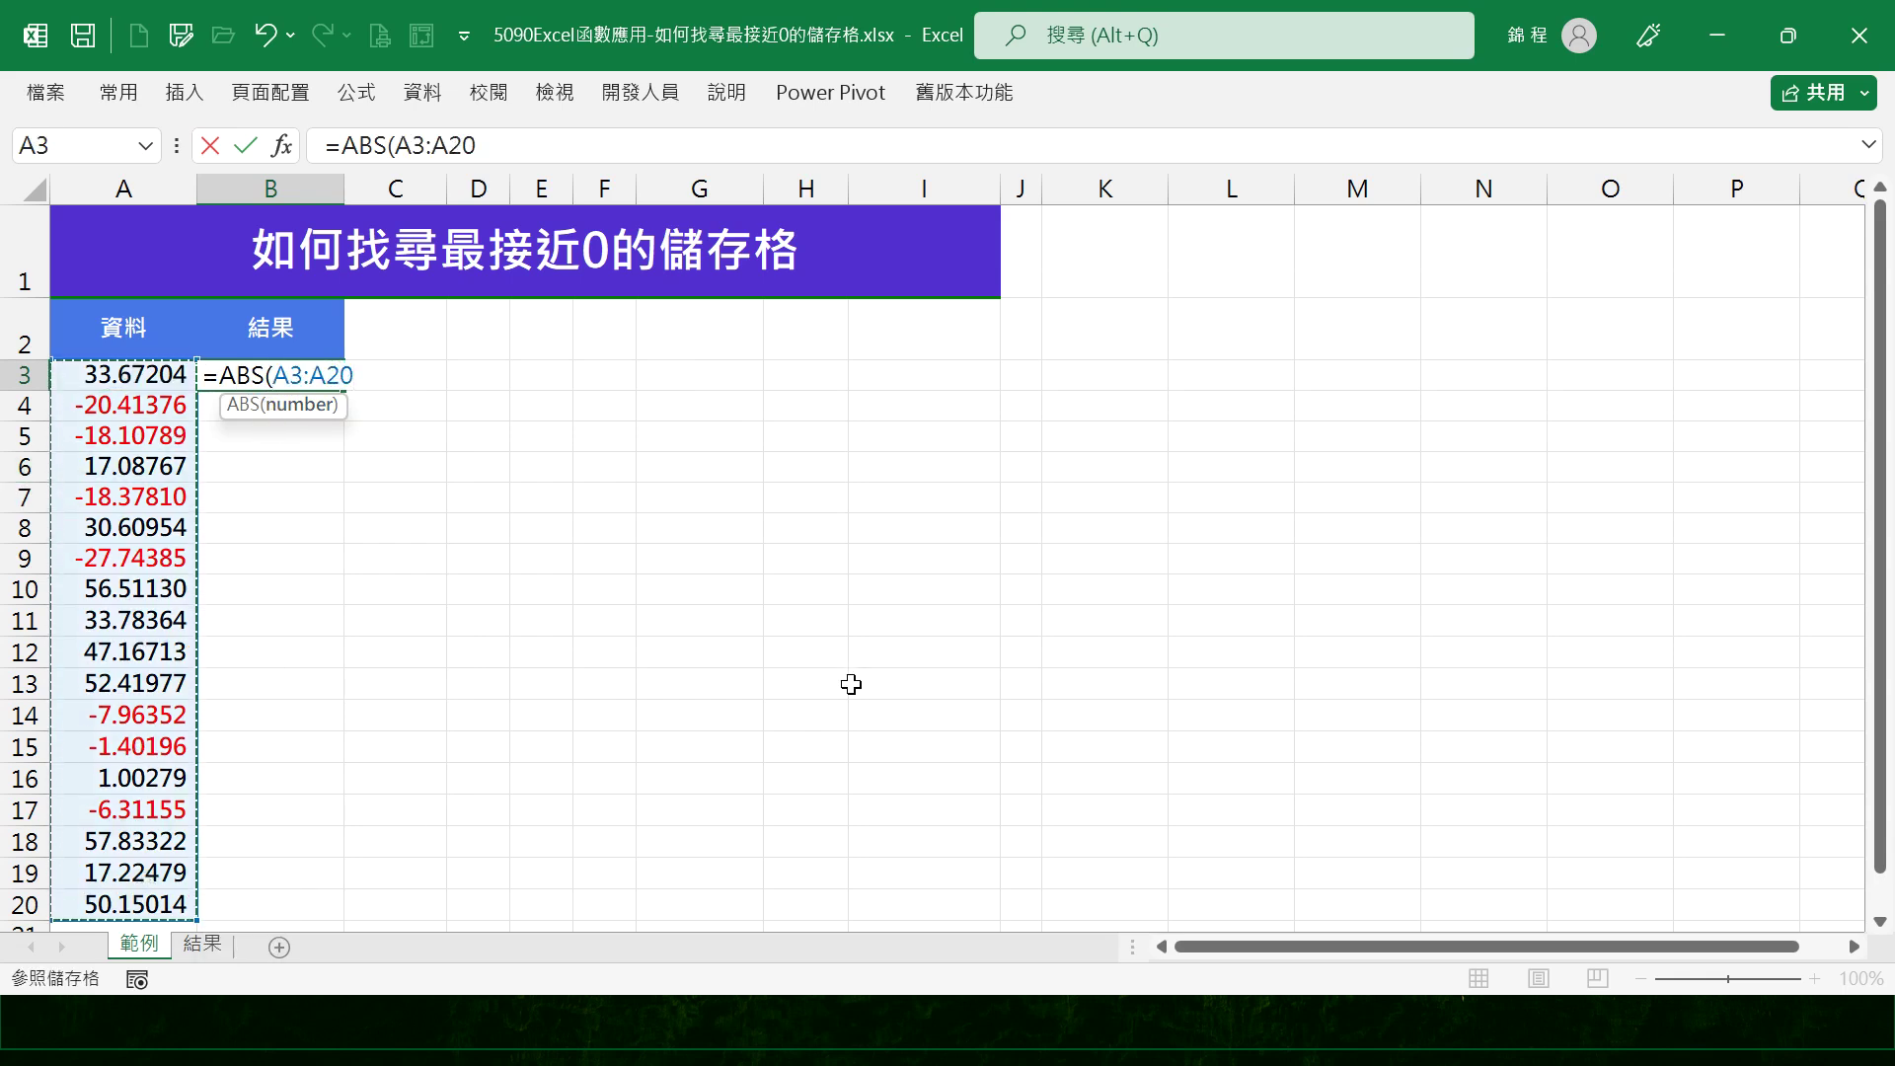
text())
key(Return)
key(Up)
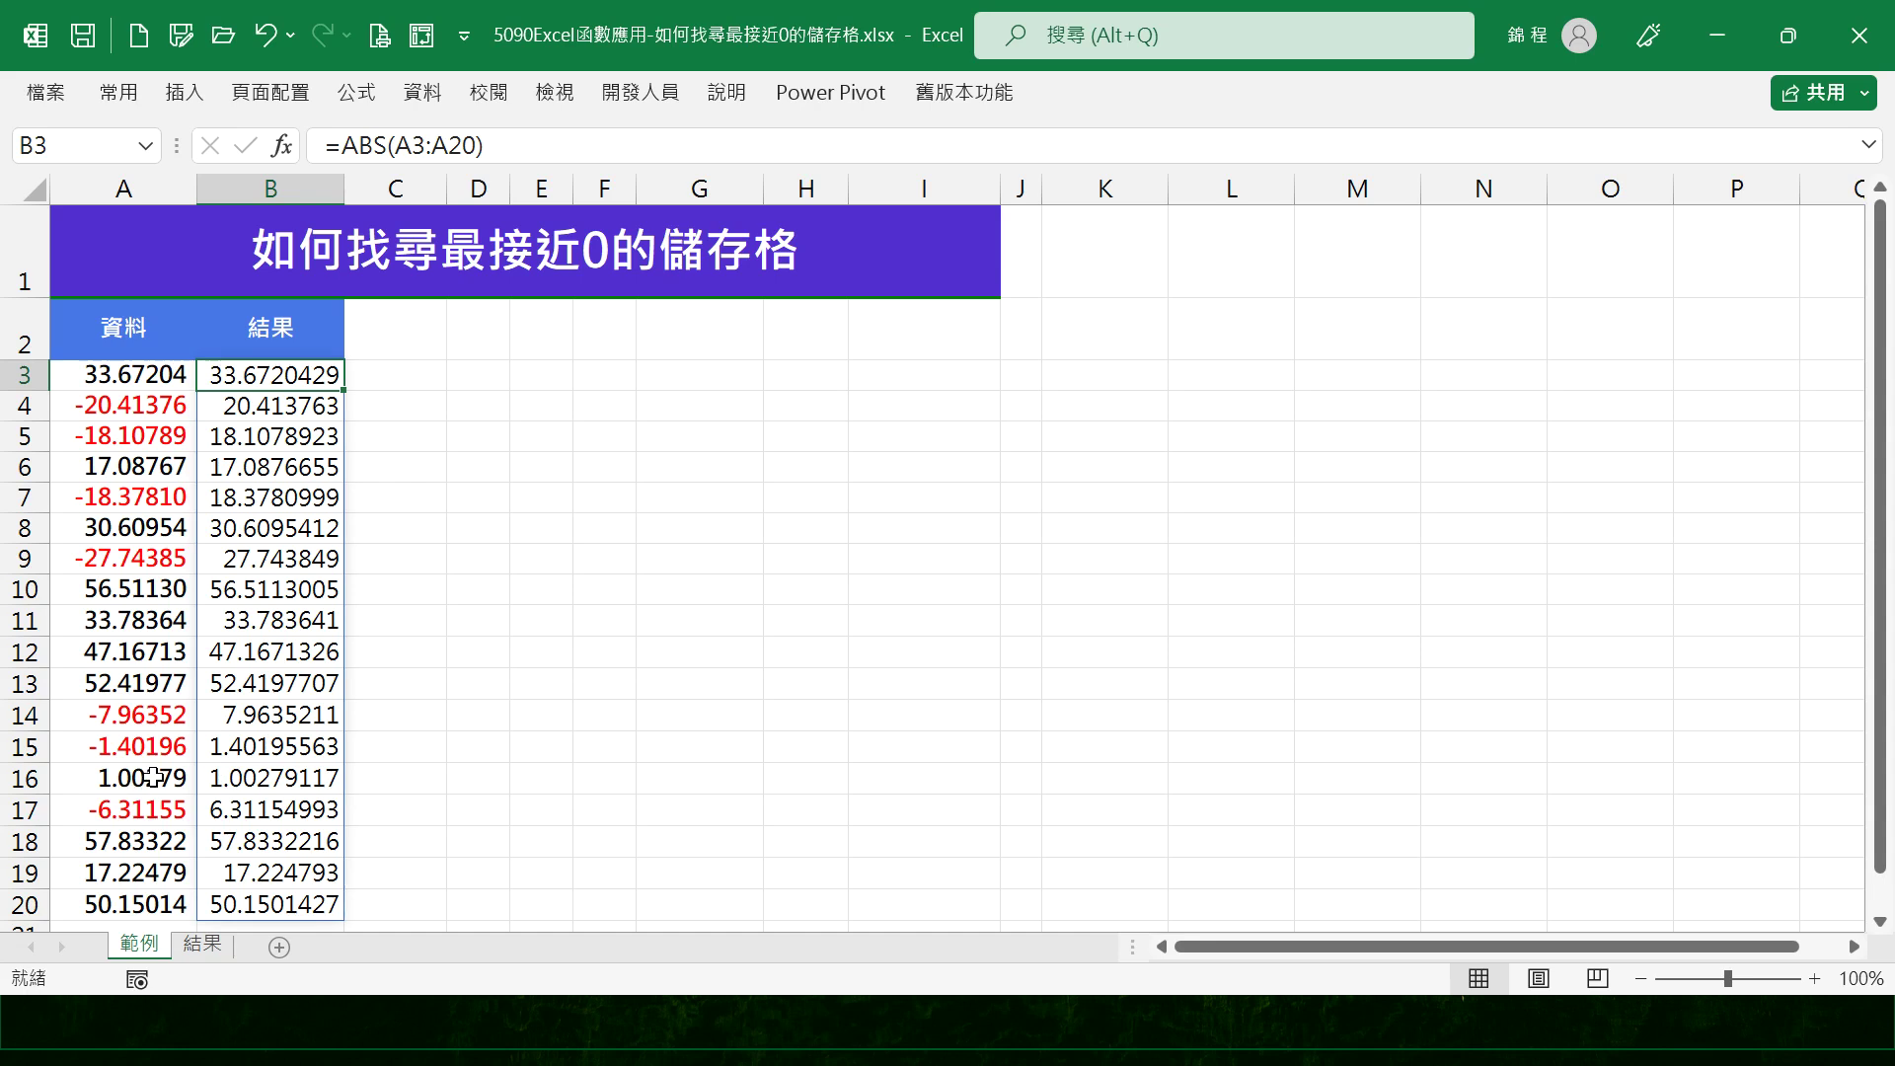
Wrap the B3 formula in MIN so that it reads =MIN(ABS(A3:A20)).
click(349, 145)
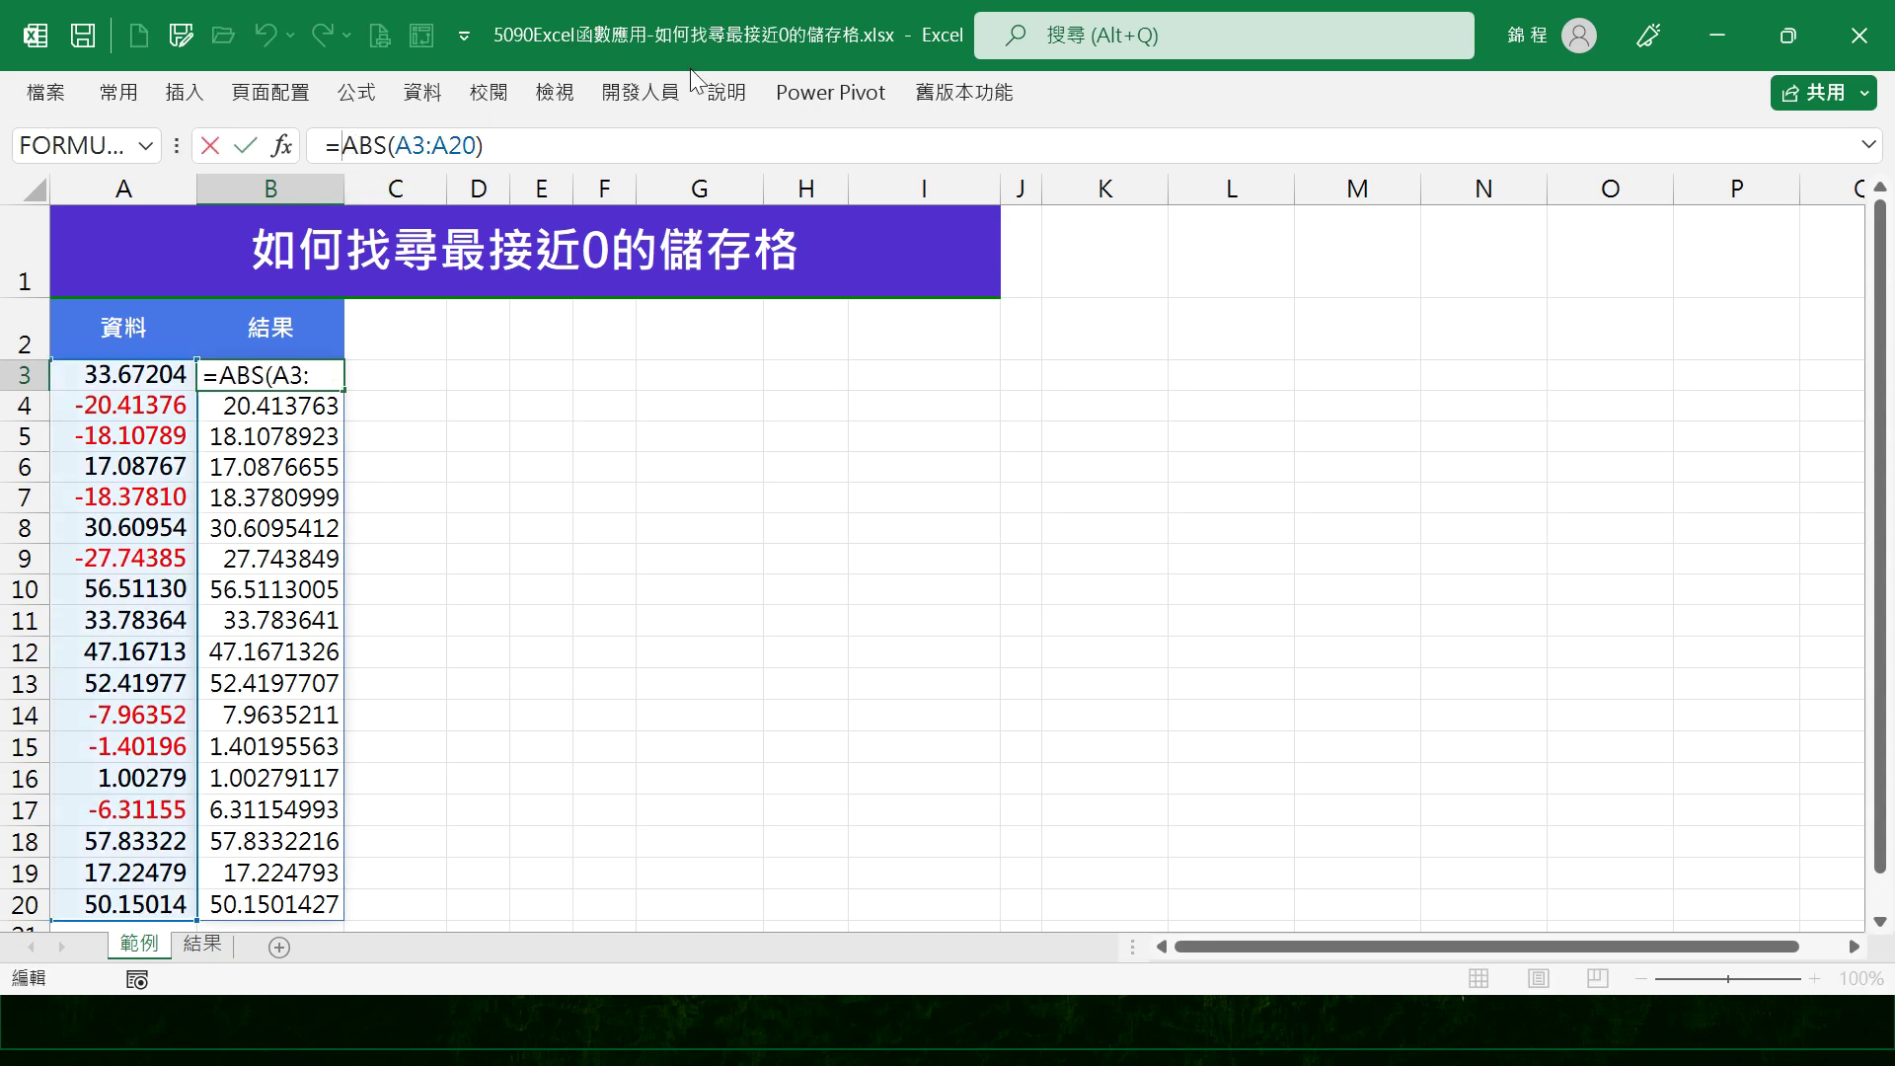
text(MIN)
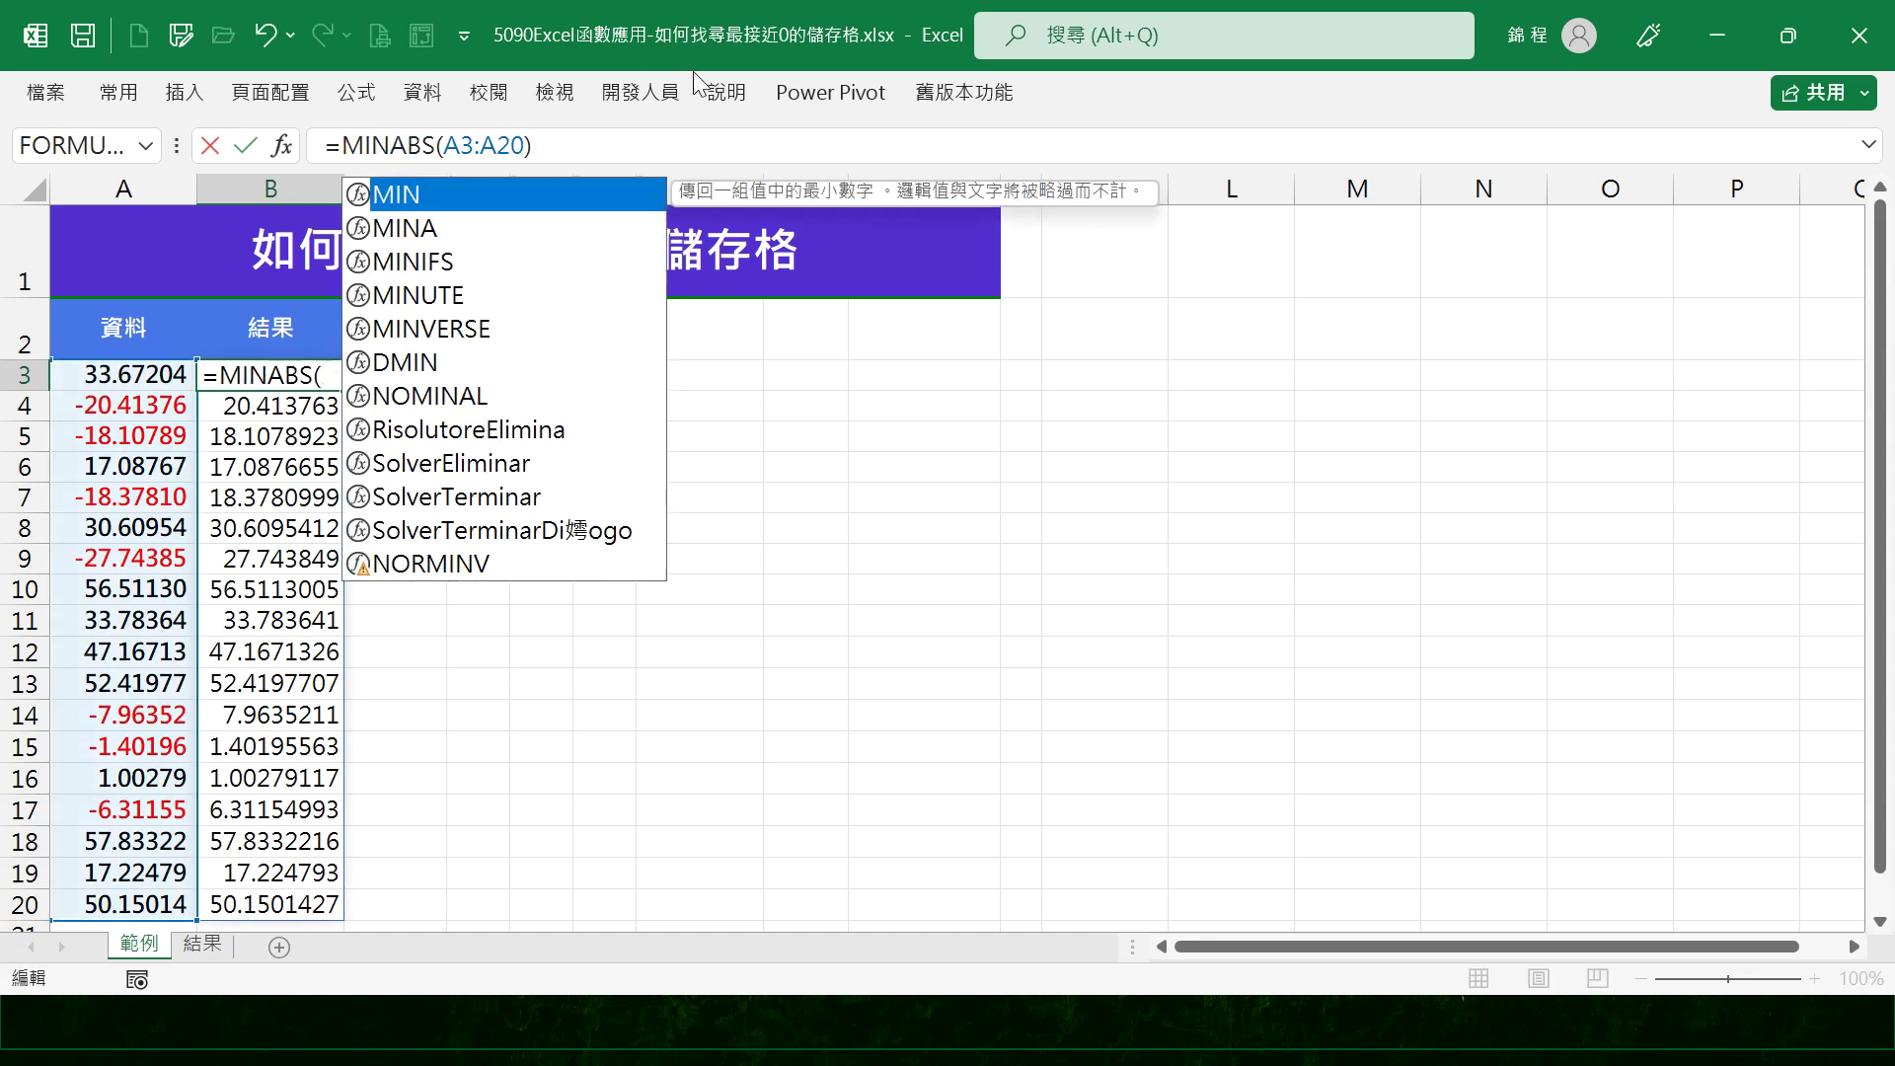
text(()
key(End)
text())
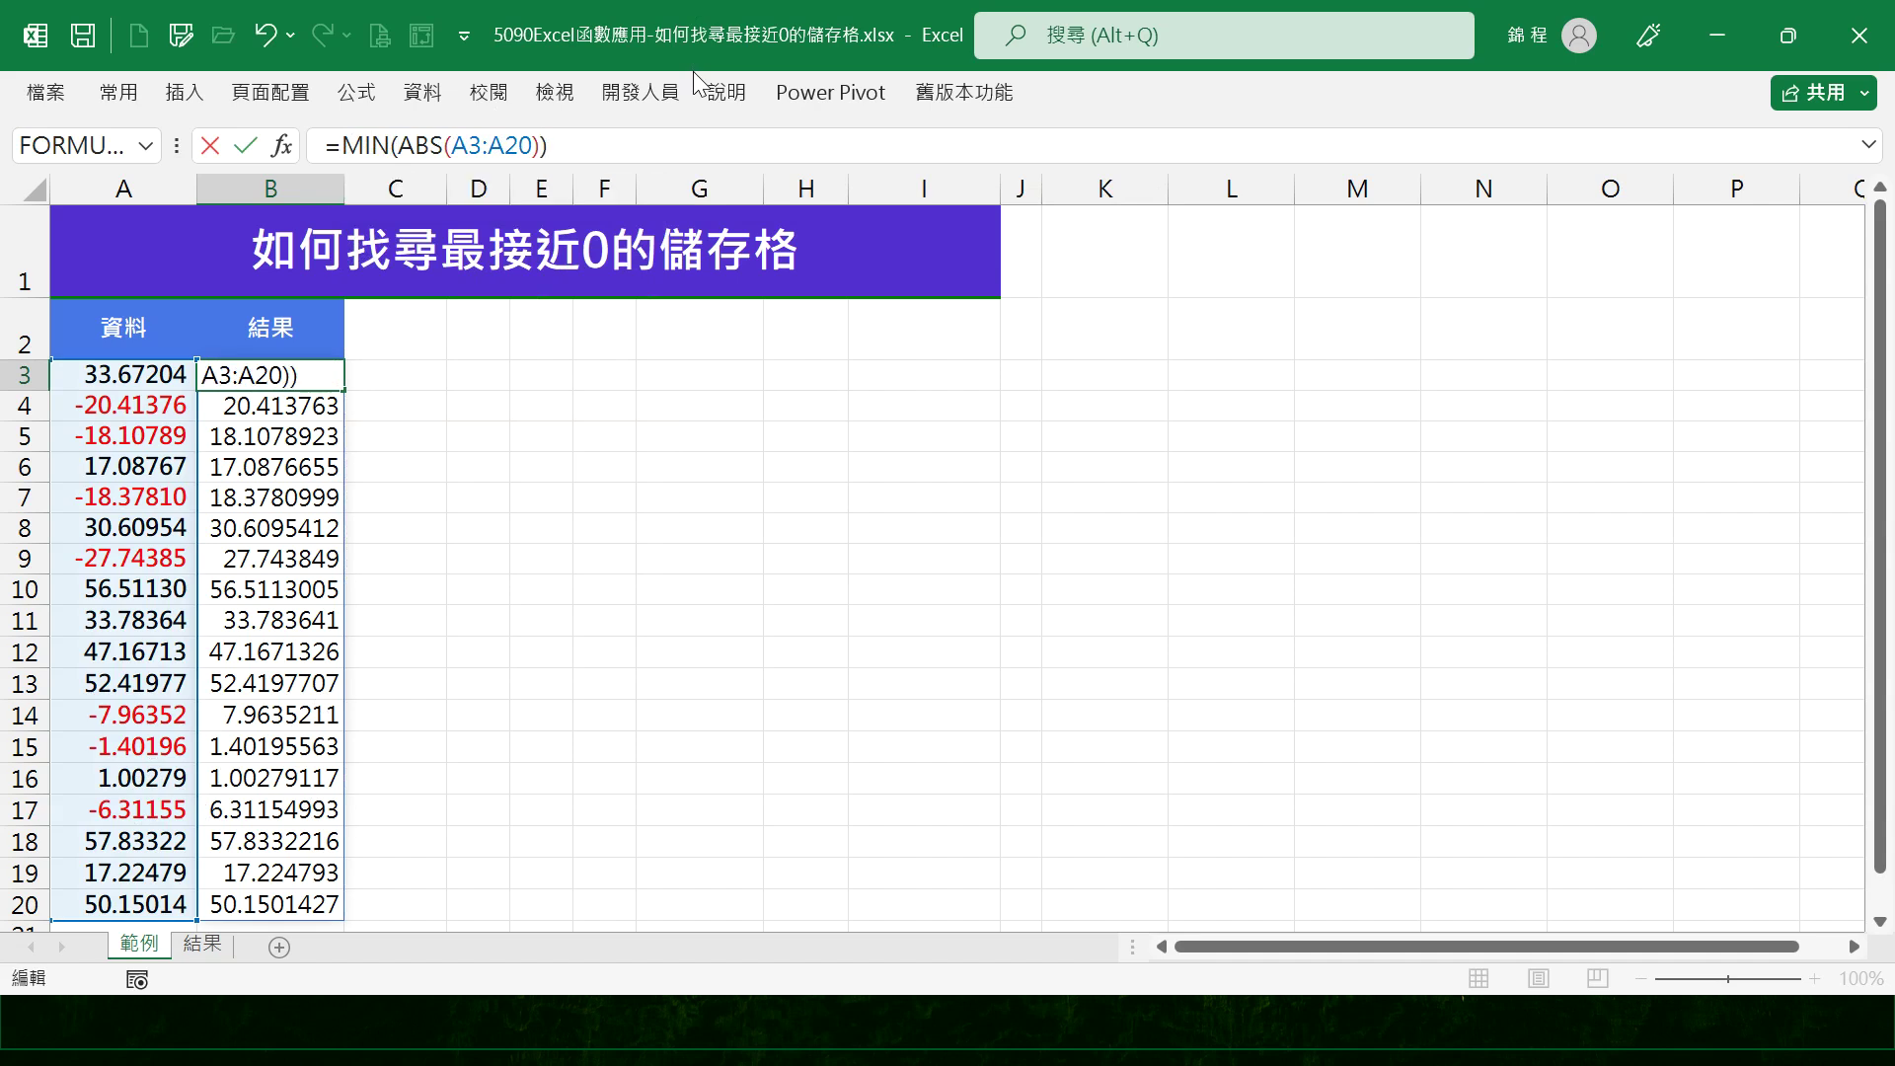
key(Return)
key(Up)
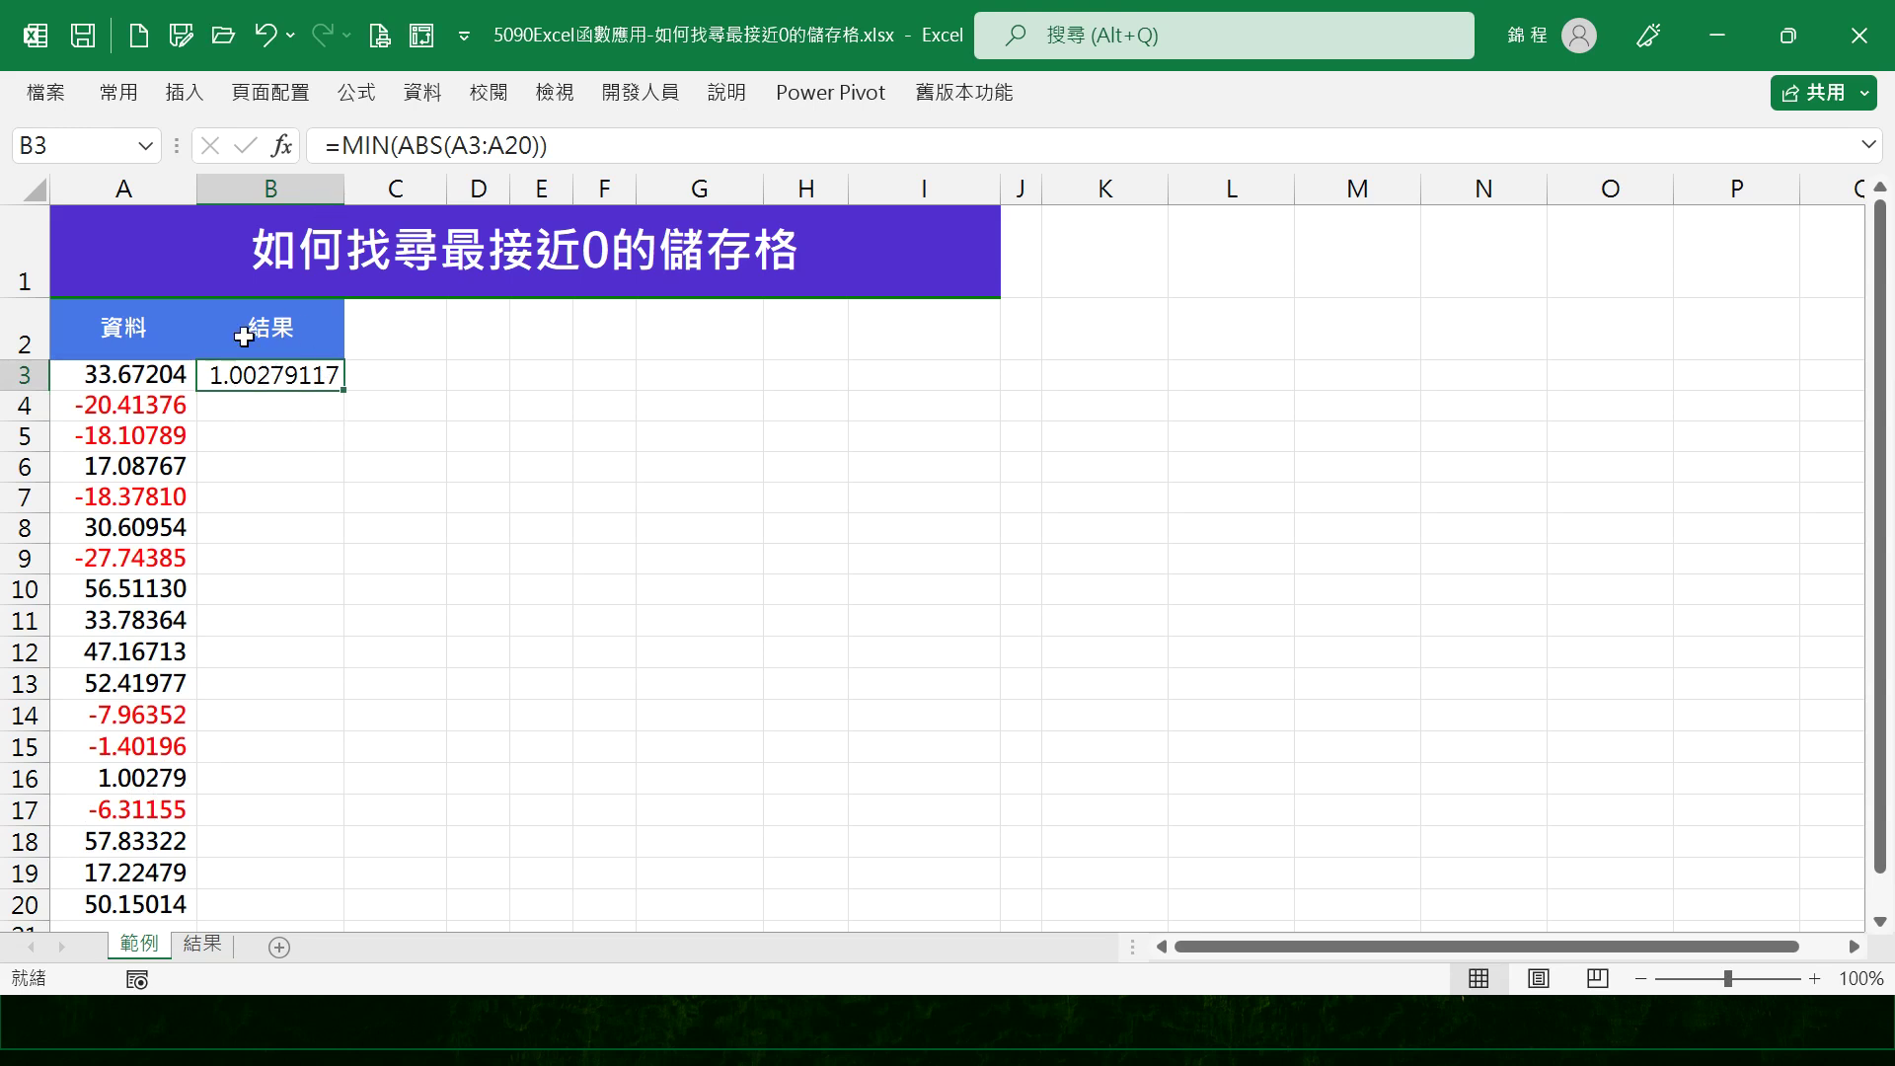
Start a MATCH around B3's formula, with MIN(ABS(A3:A20)) as the lookup value and A3:A20 as the lookup array.
click(346, 146)
text(MATCH)
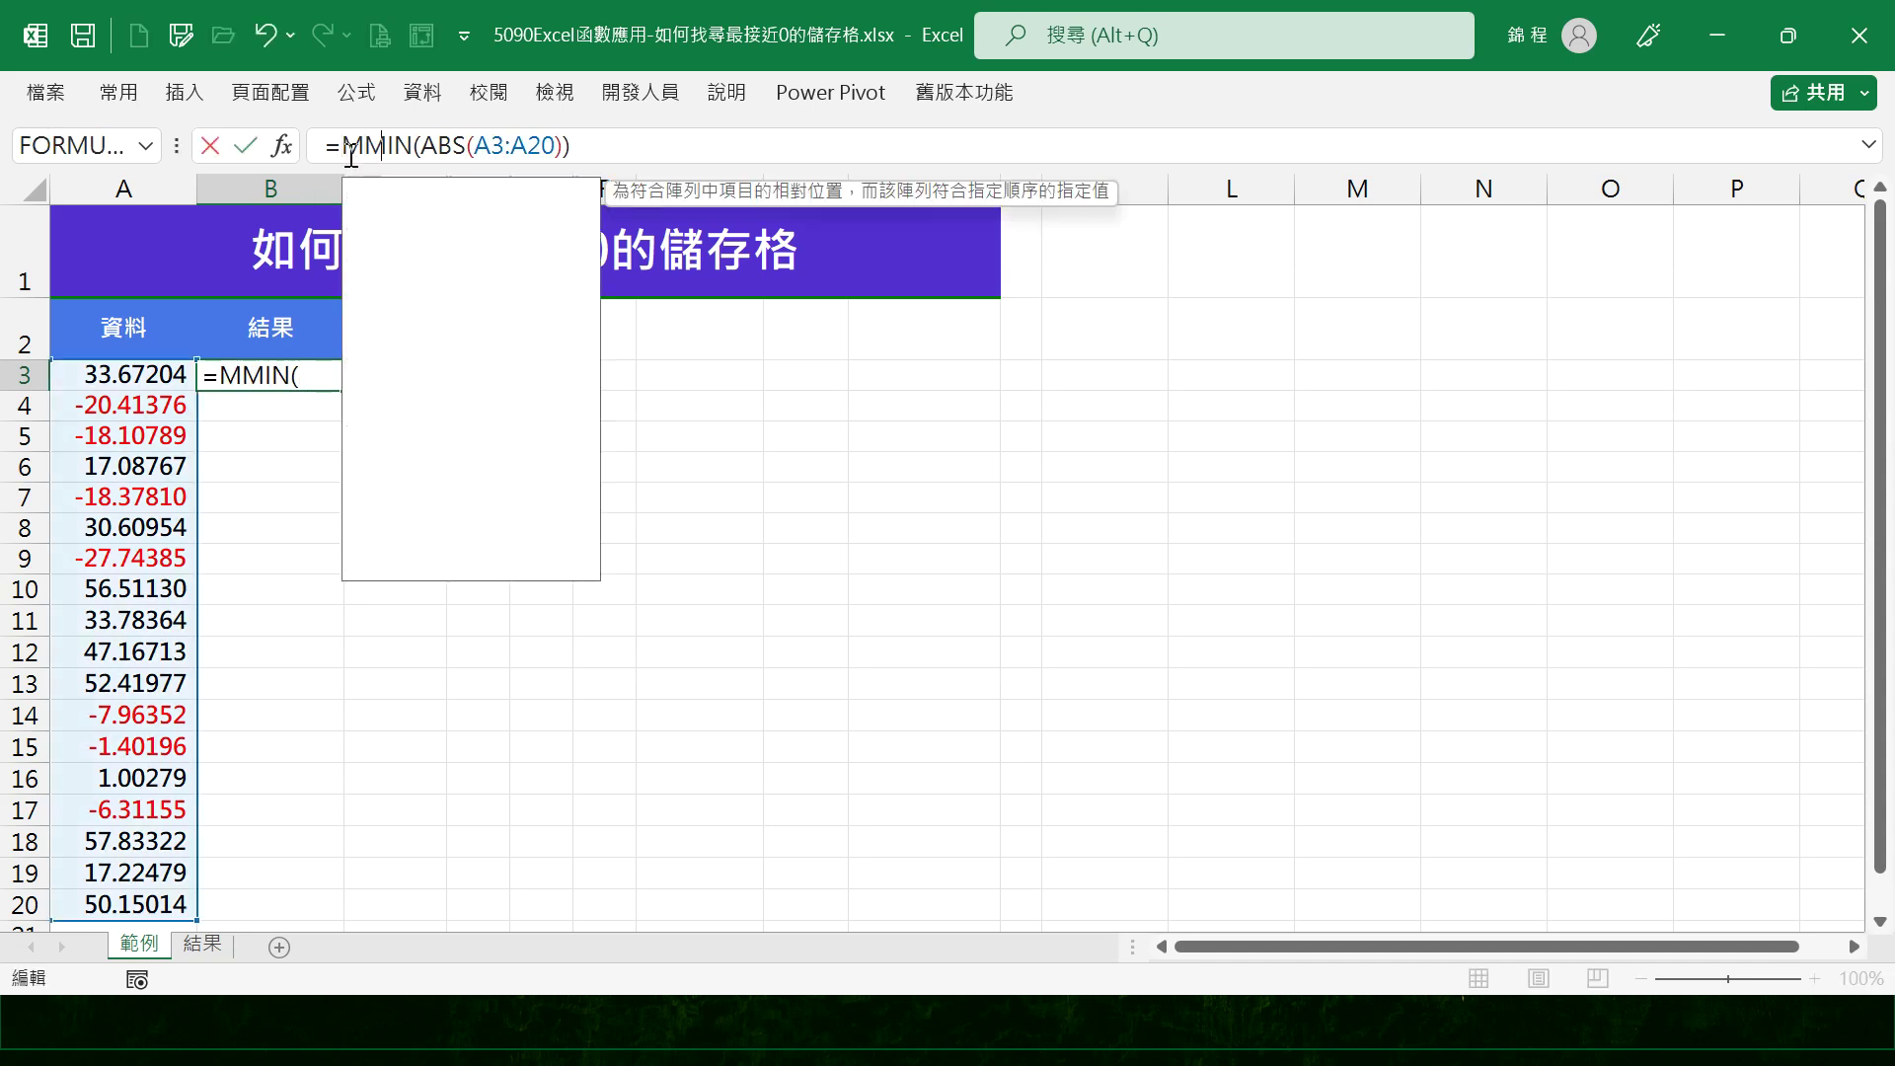
text(()
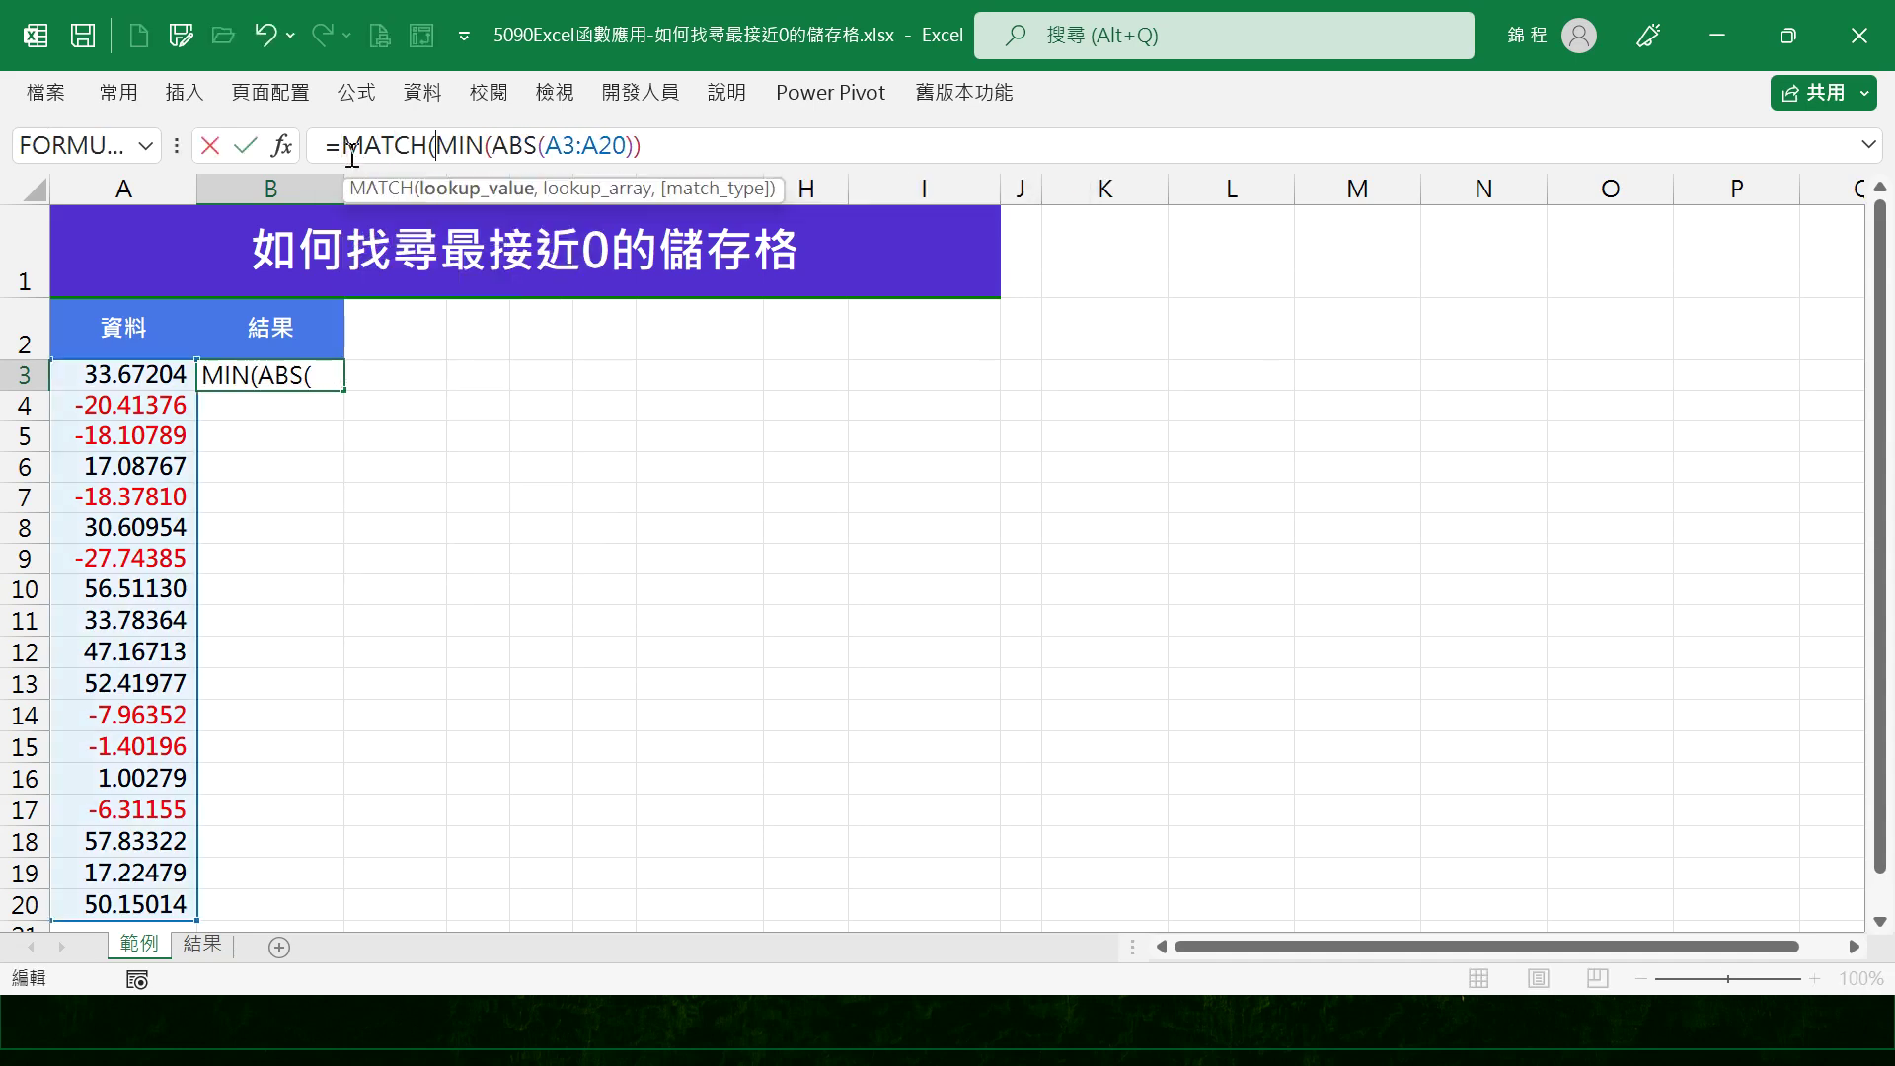
drag(155, 378, 178, 906)
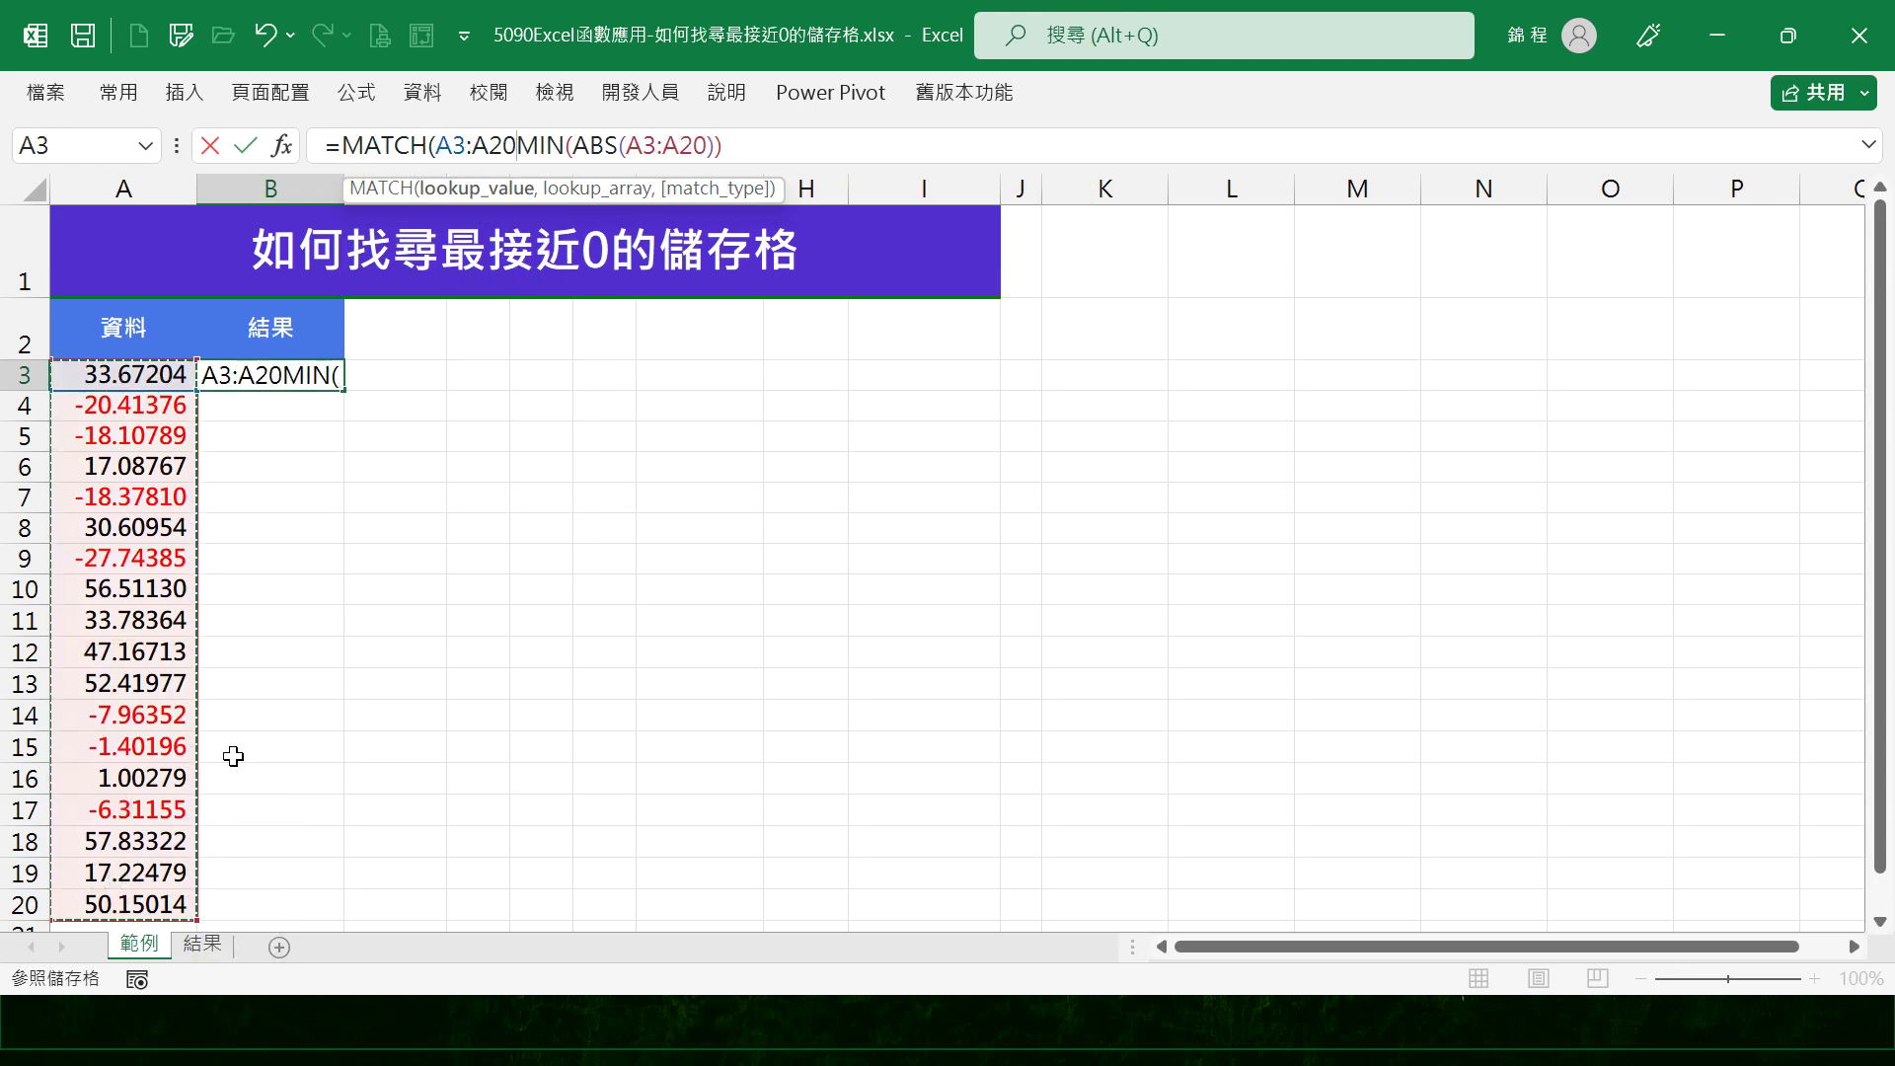
text(,)
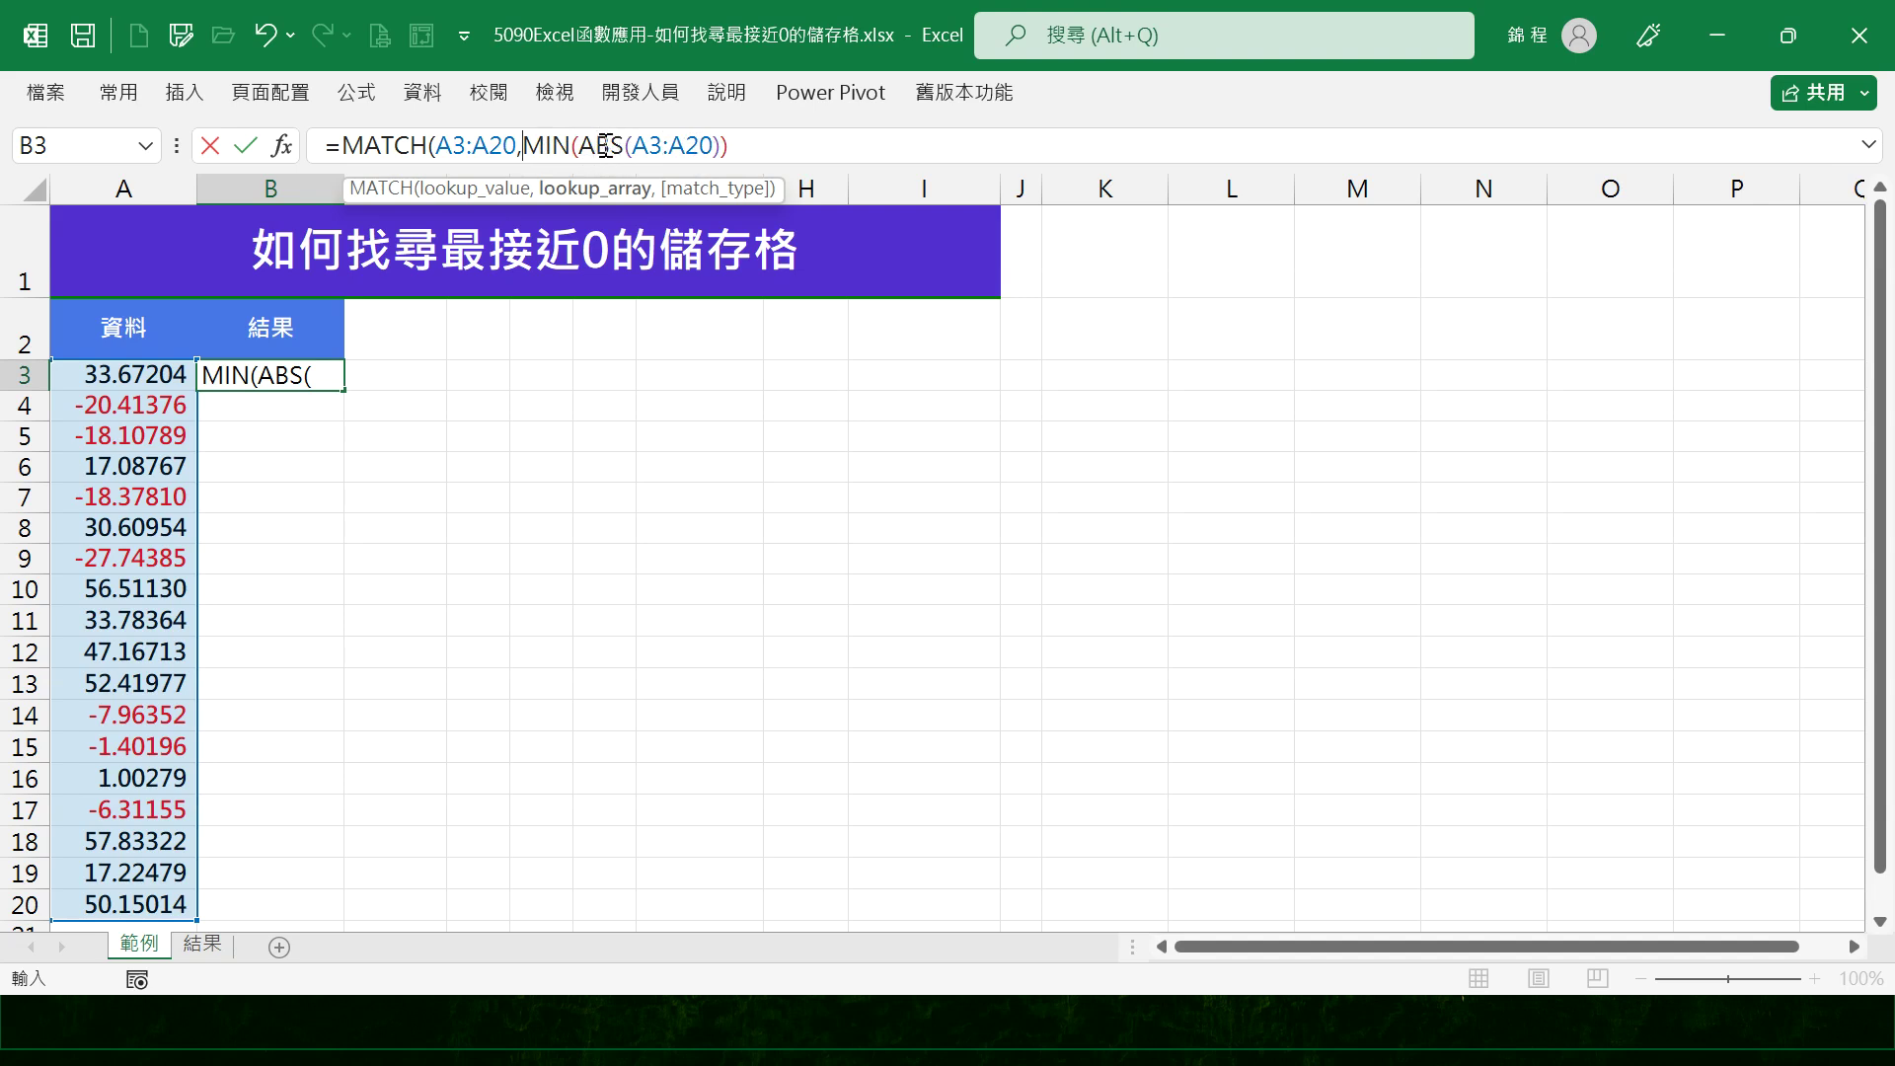
click(766, 151)
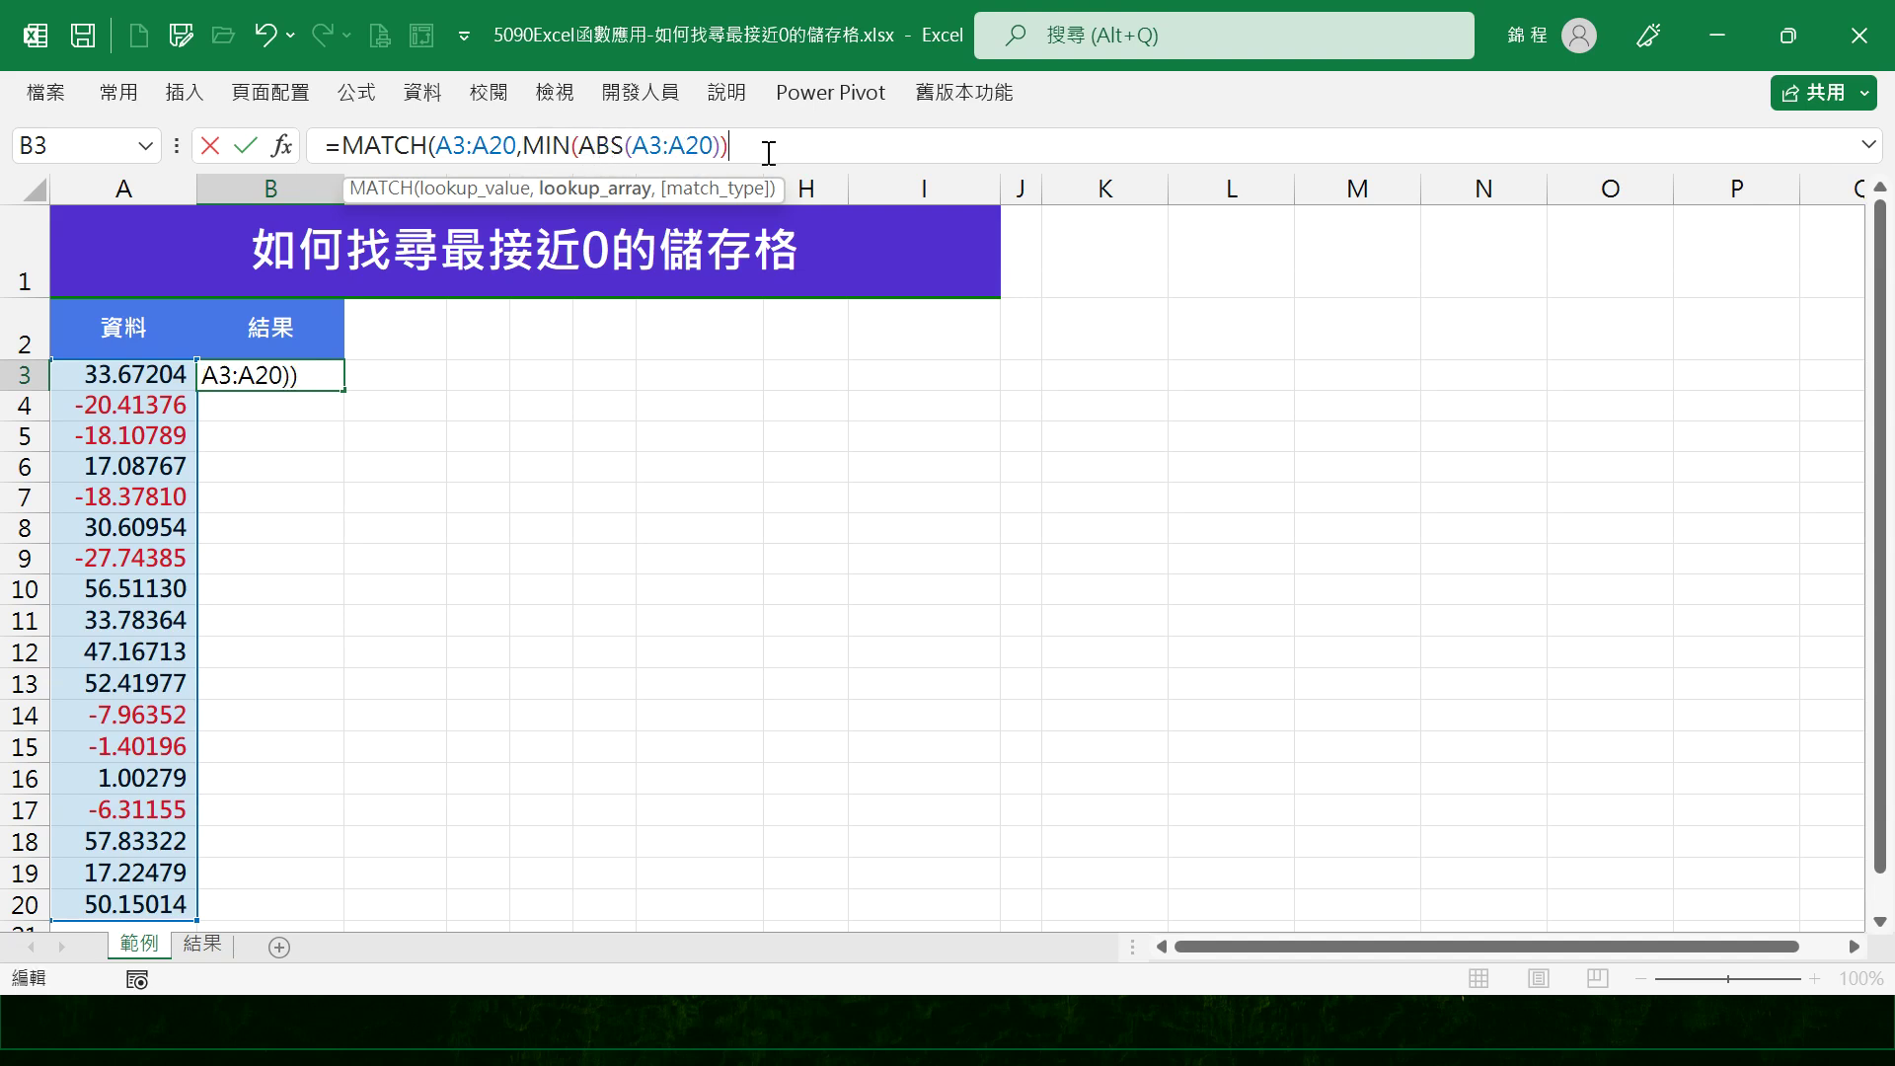
text(,)
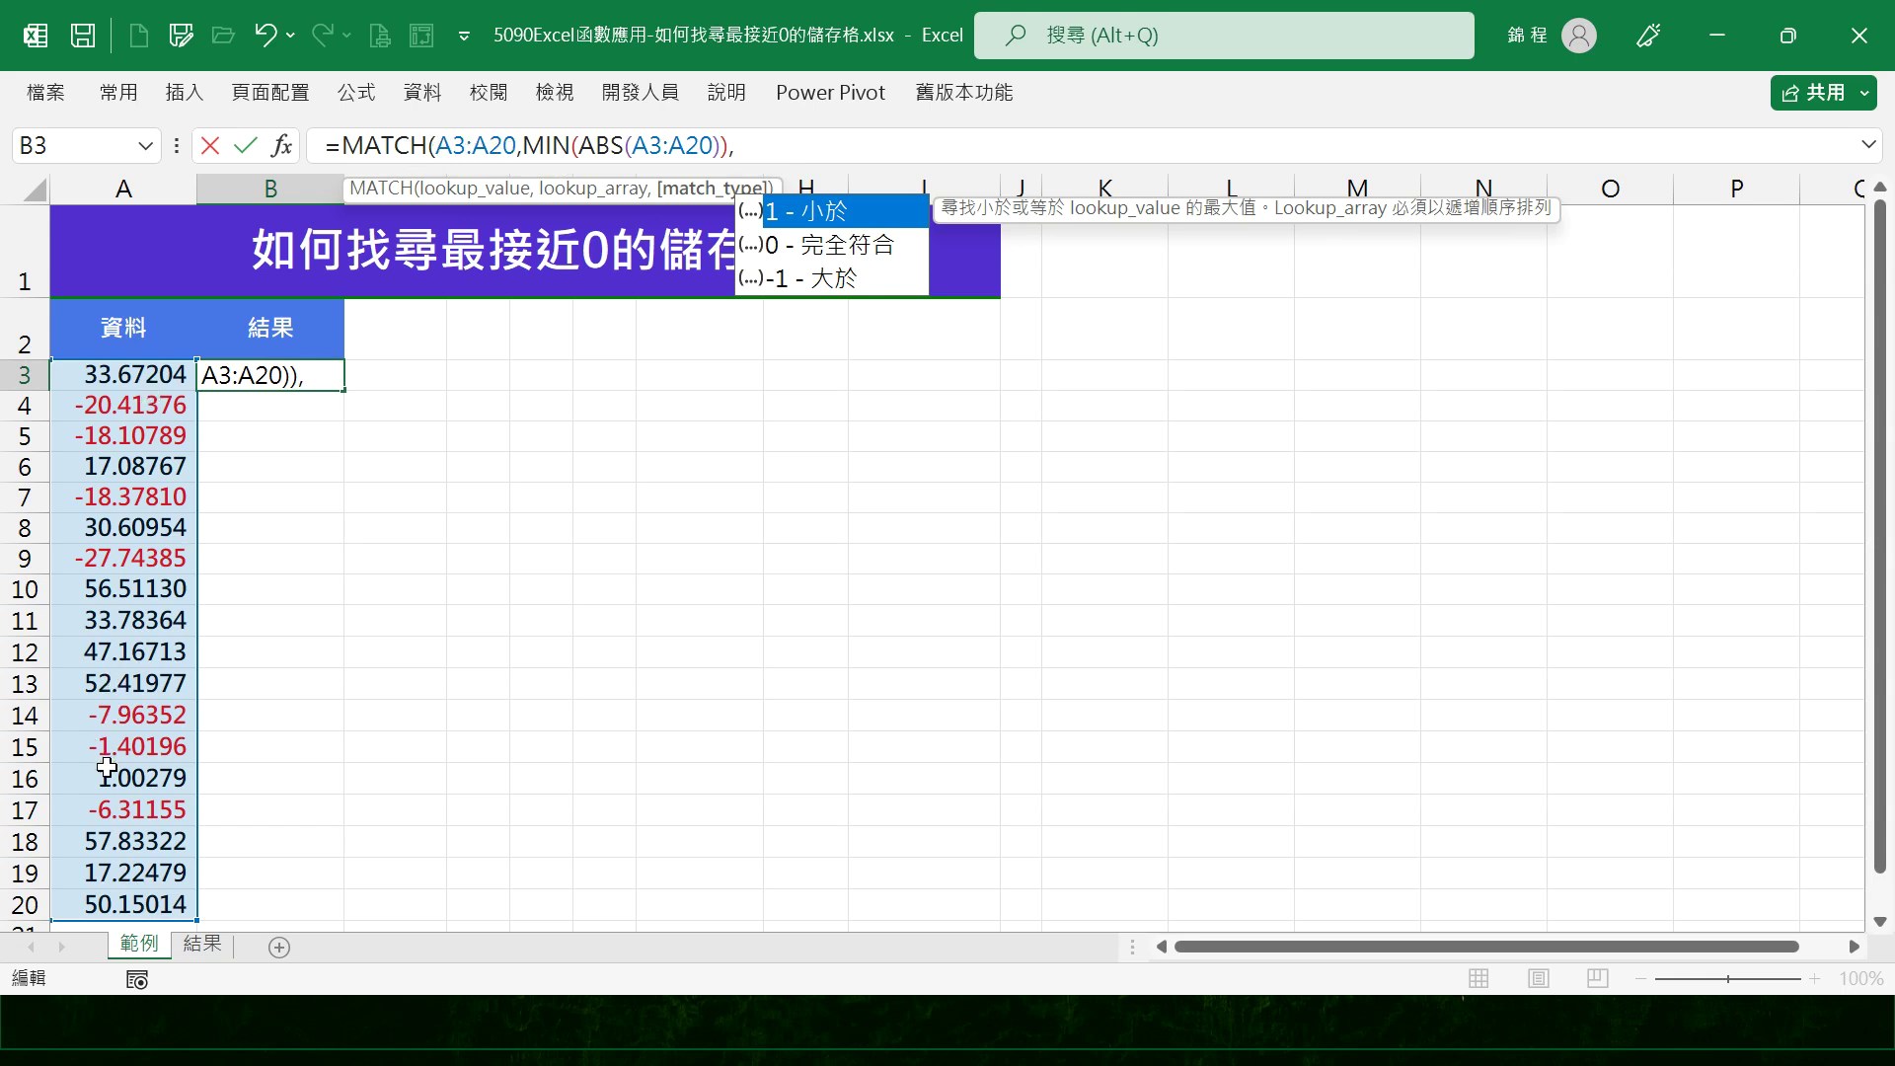
drag(438, 146, 524, 140)
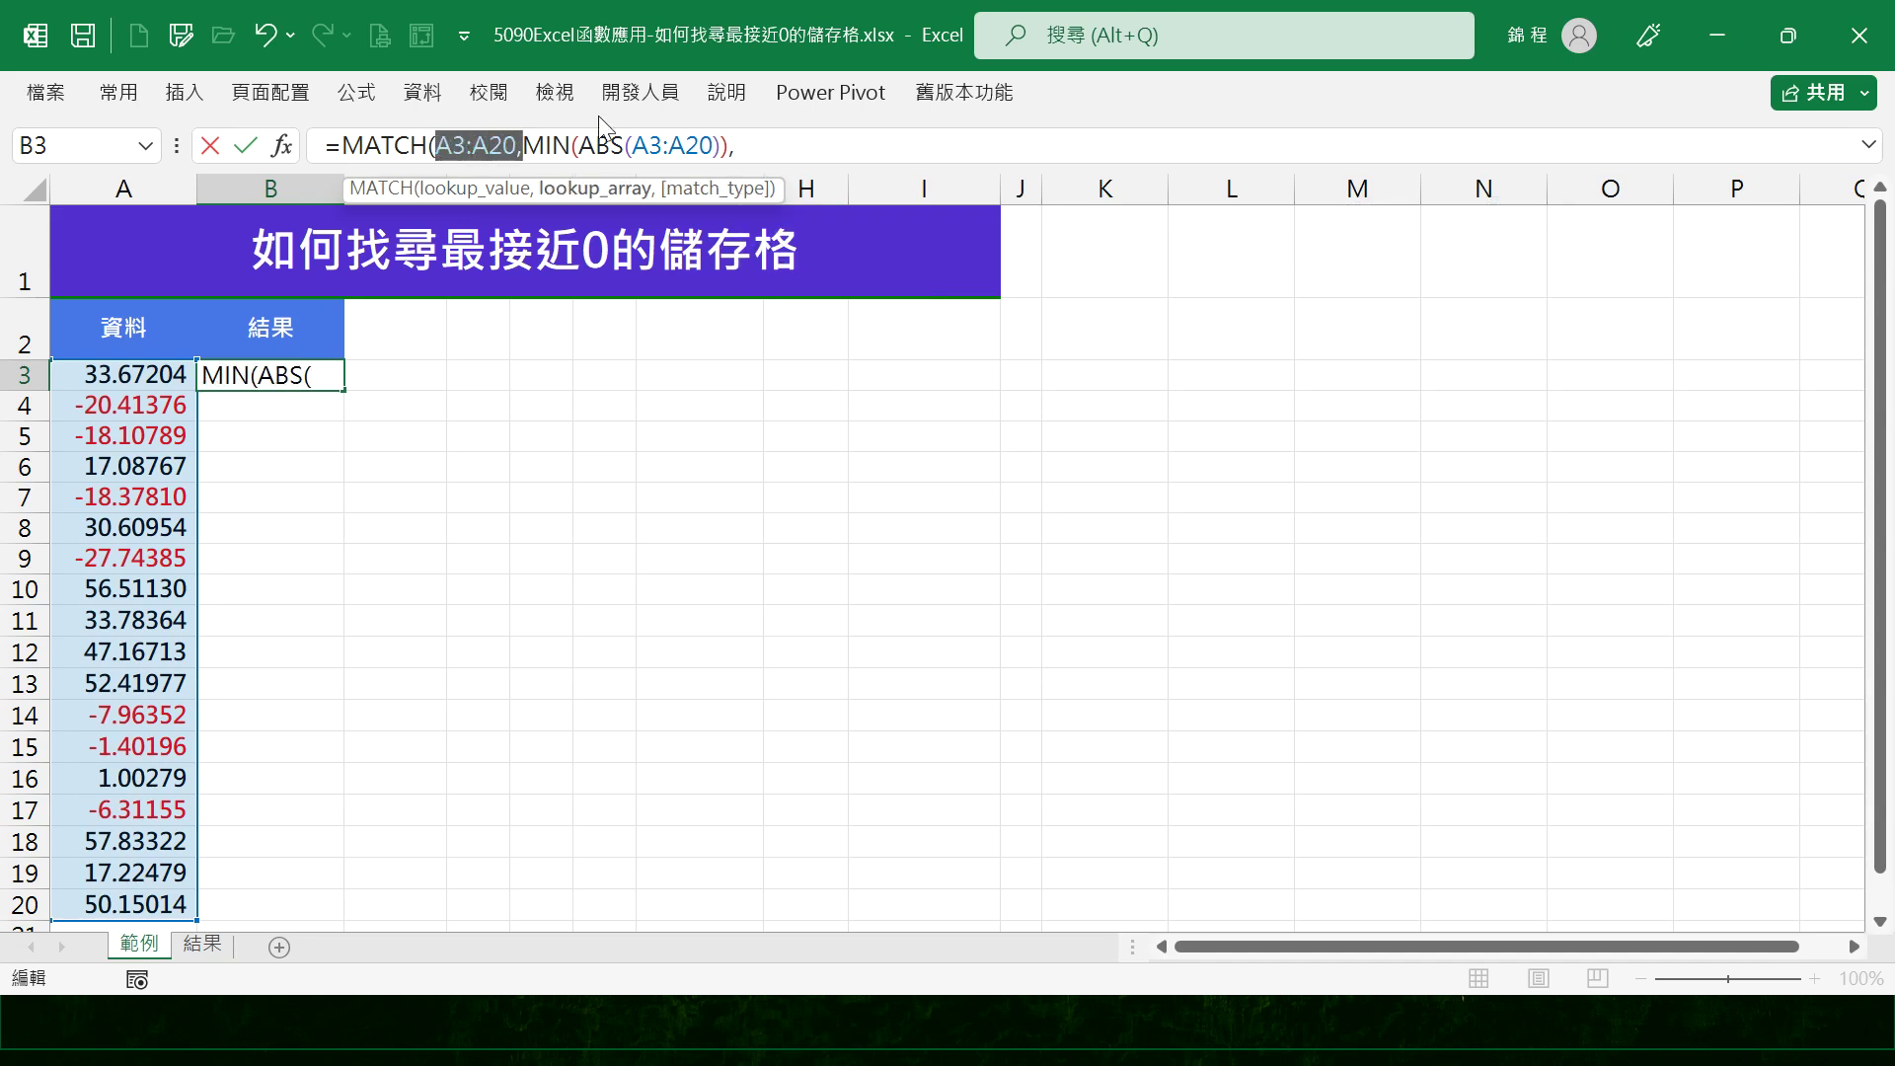
key(ctrl+x)
click(711, 145)
key(ctrl+v)
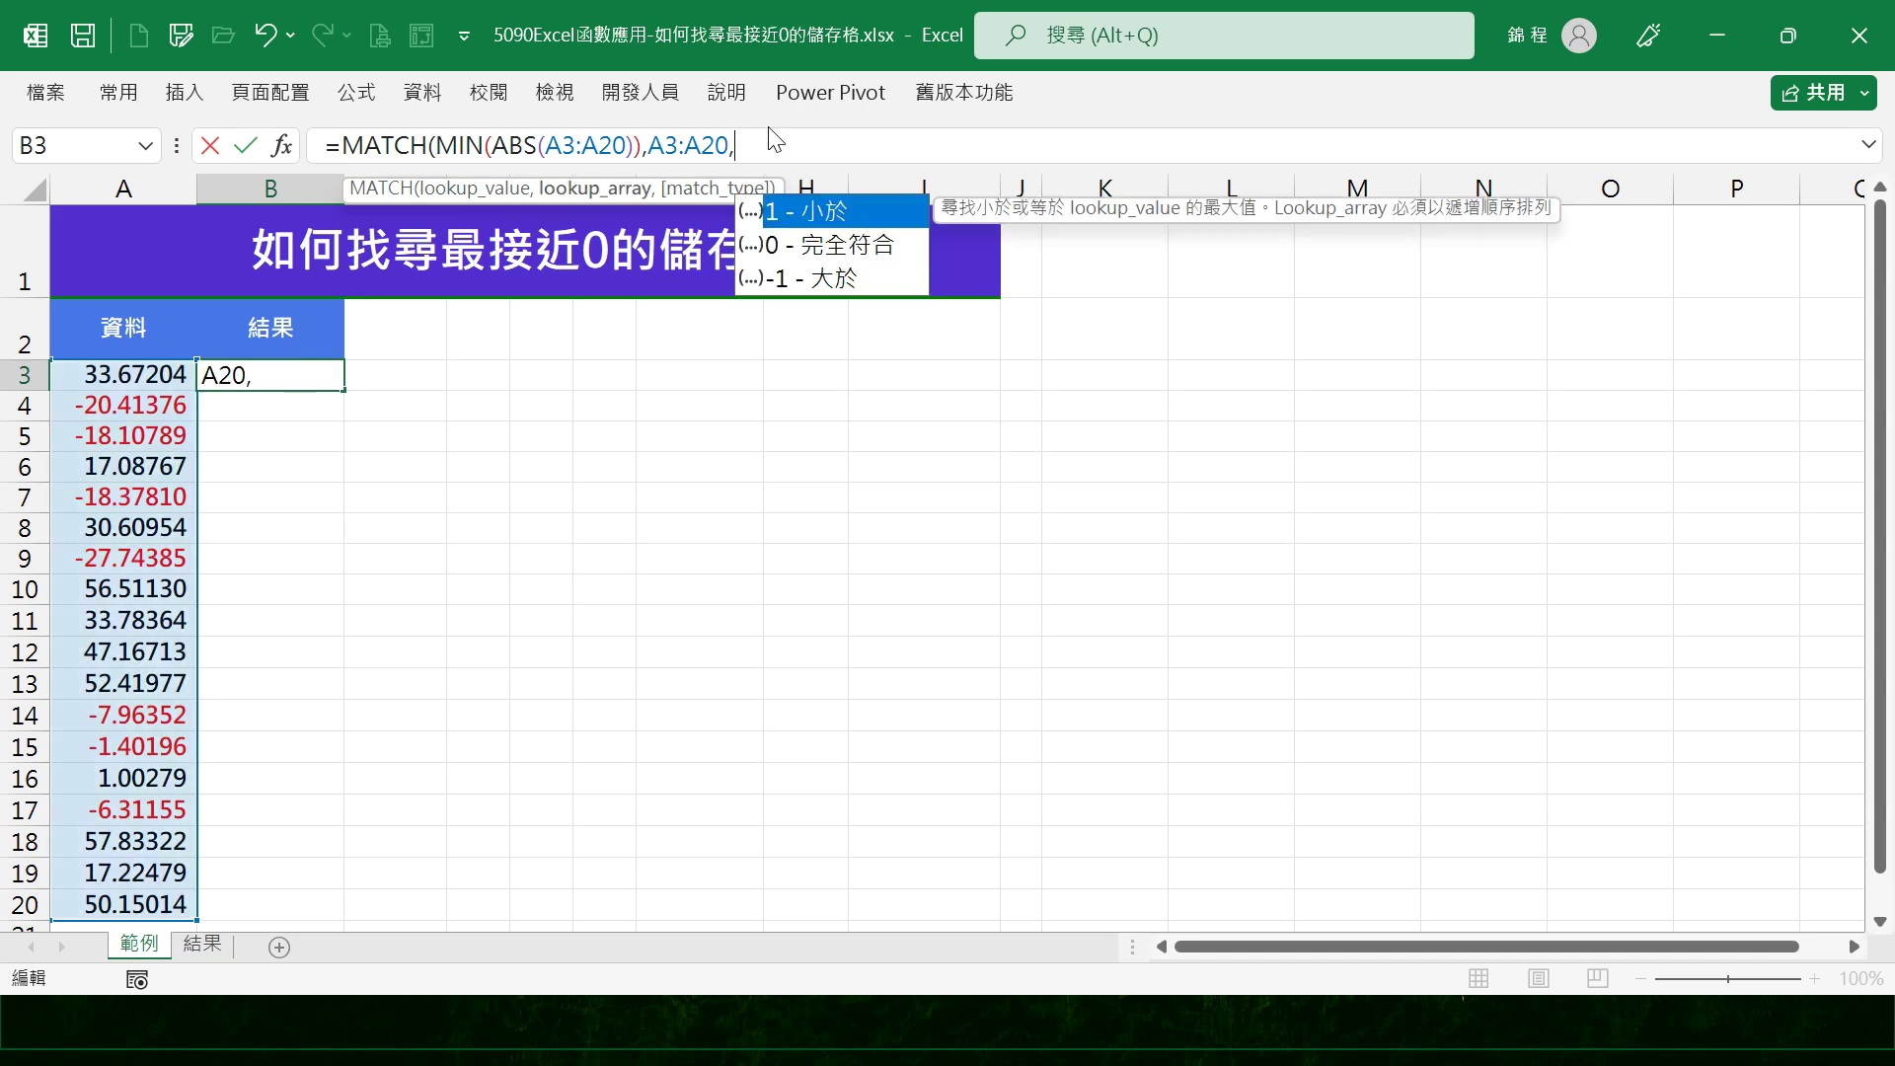
Wrap the MATCH lookup array in ABS so that it reads ABS(A3:A20).
key(Left)
key(Left)
key(Left)
key(Left)
key(Left)
key(Left)
key(Left)
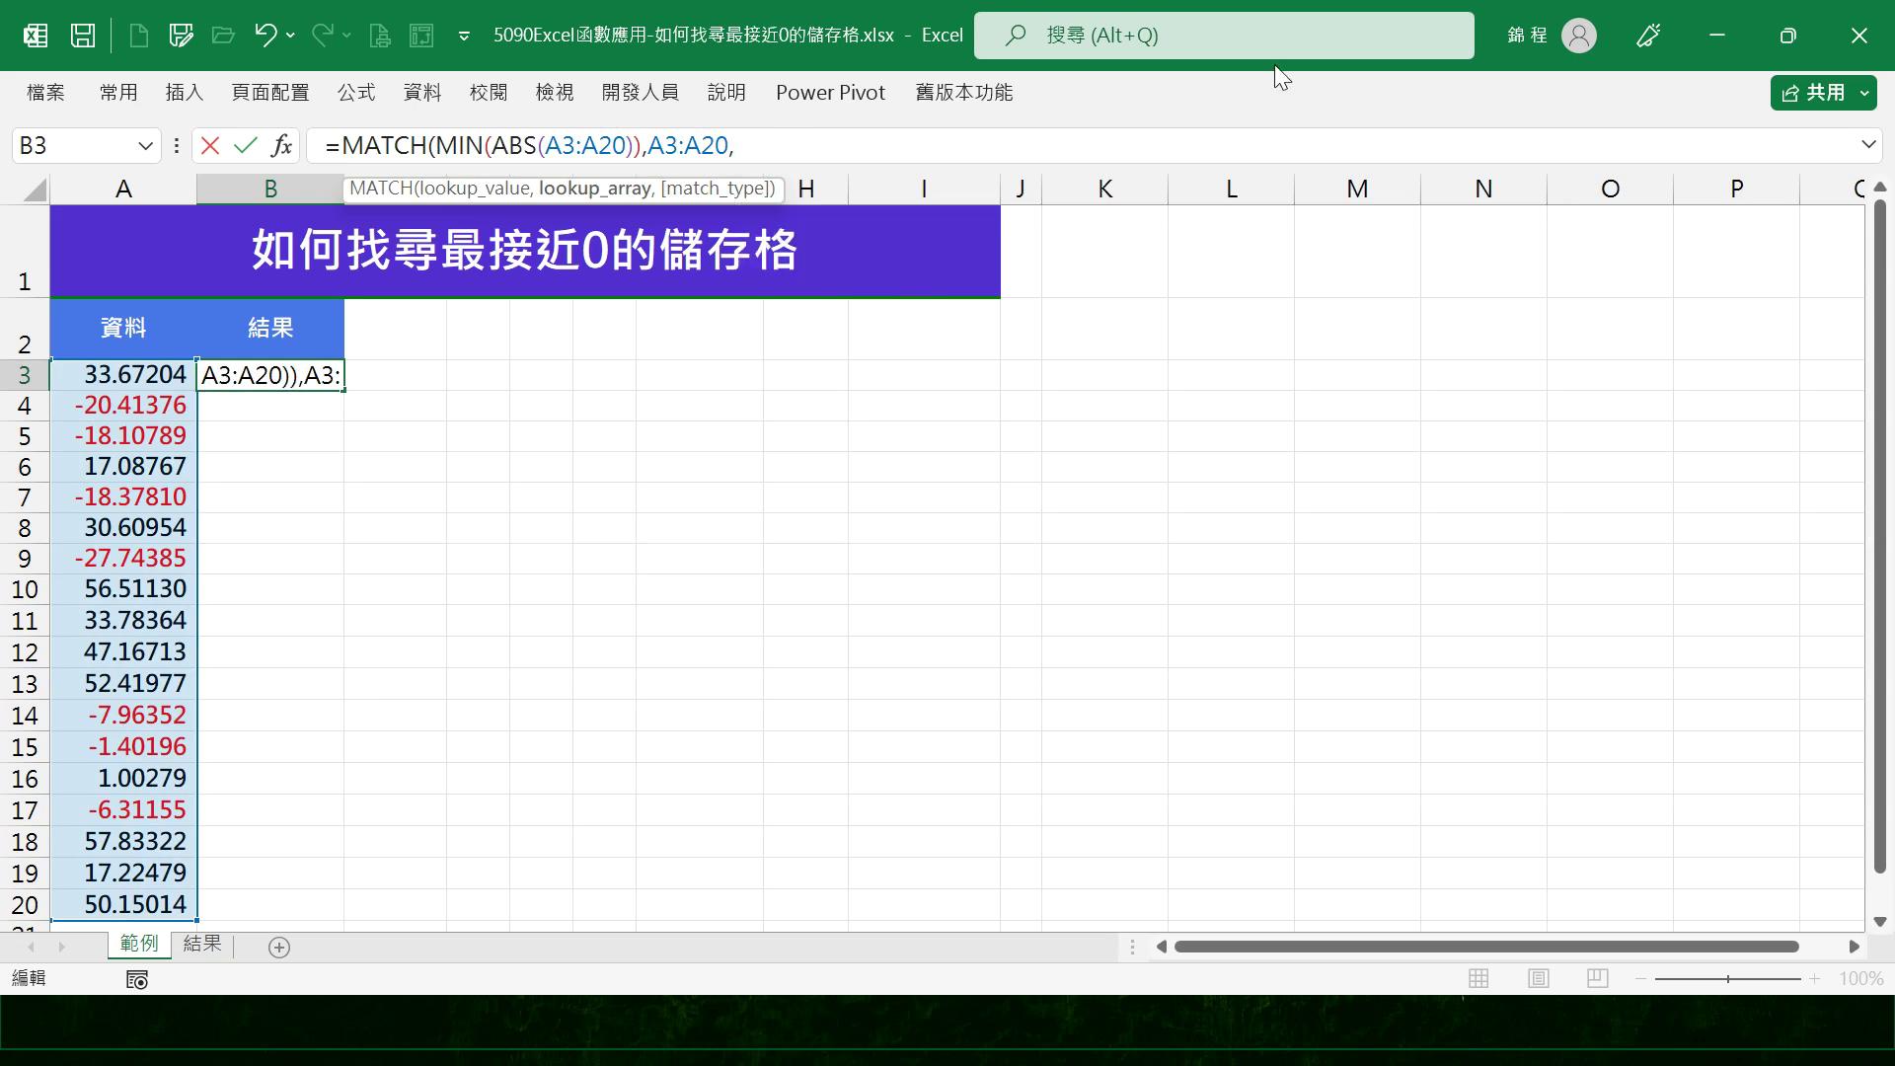
text(ABS()
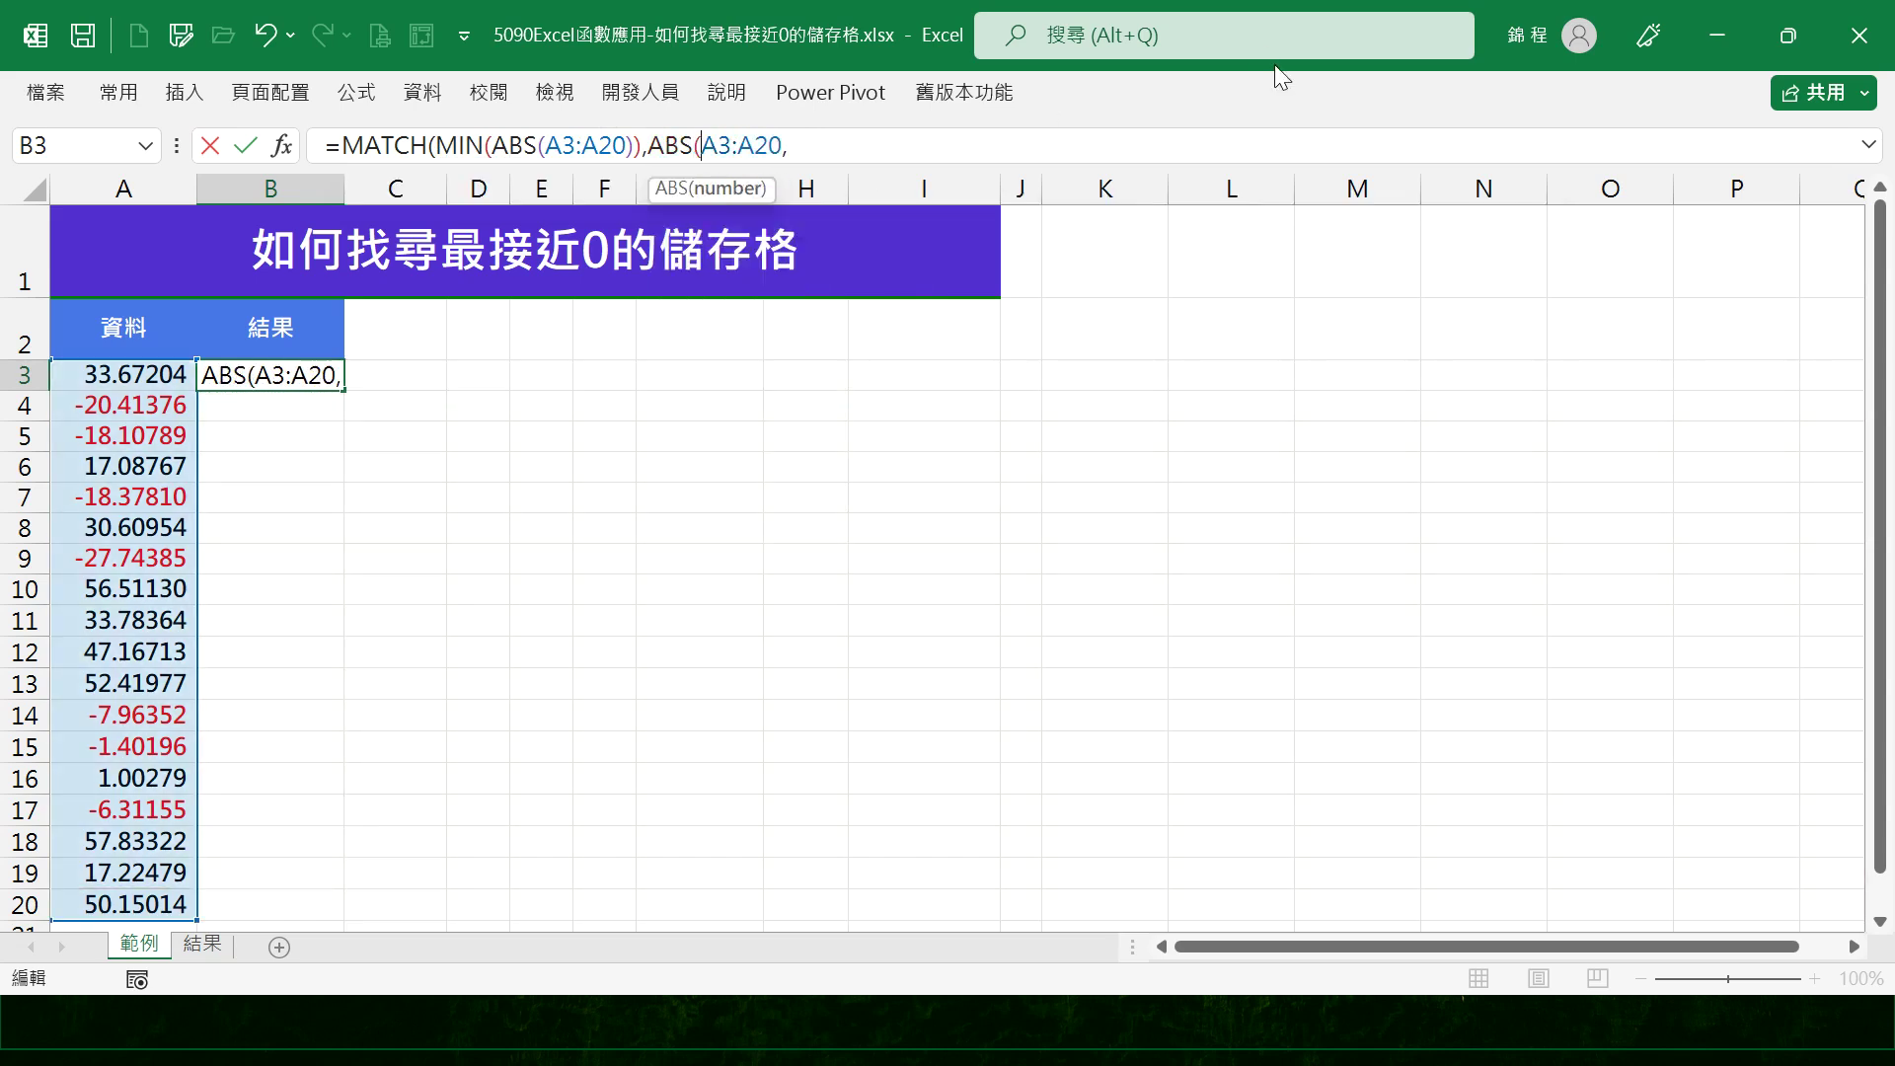
click(792, 148)
text())
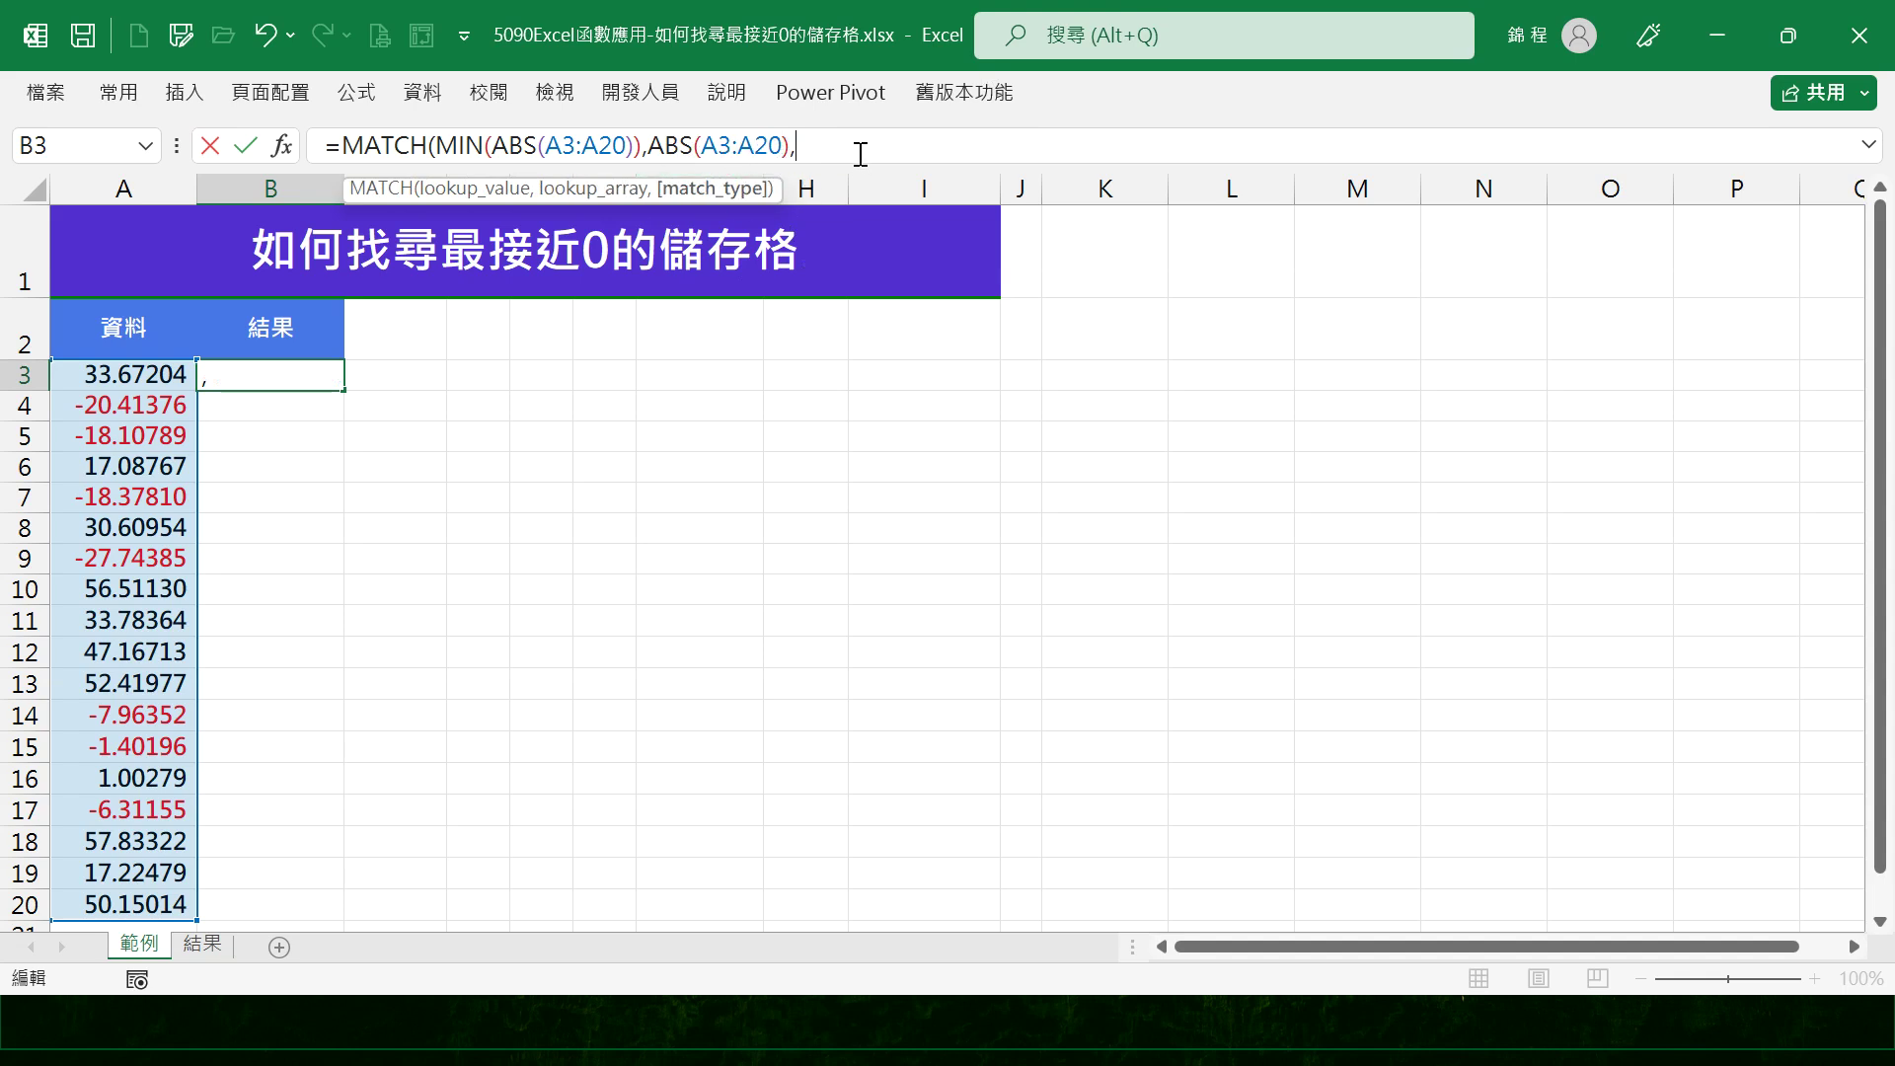
Complete the MATCH formula in B3 with match type 0 for an exact match.
key(BackSpace)
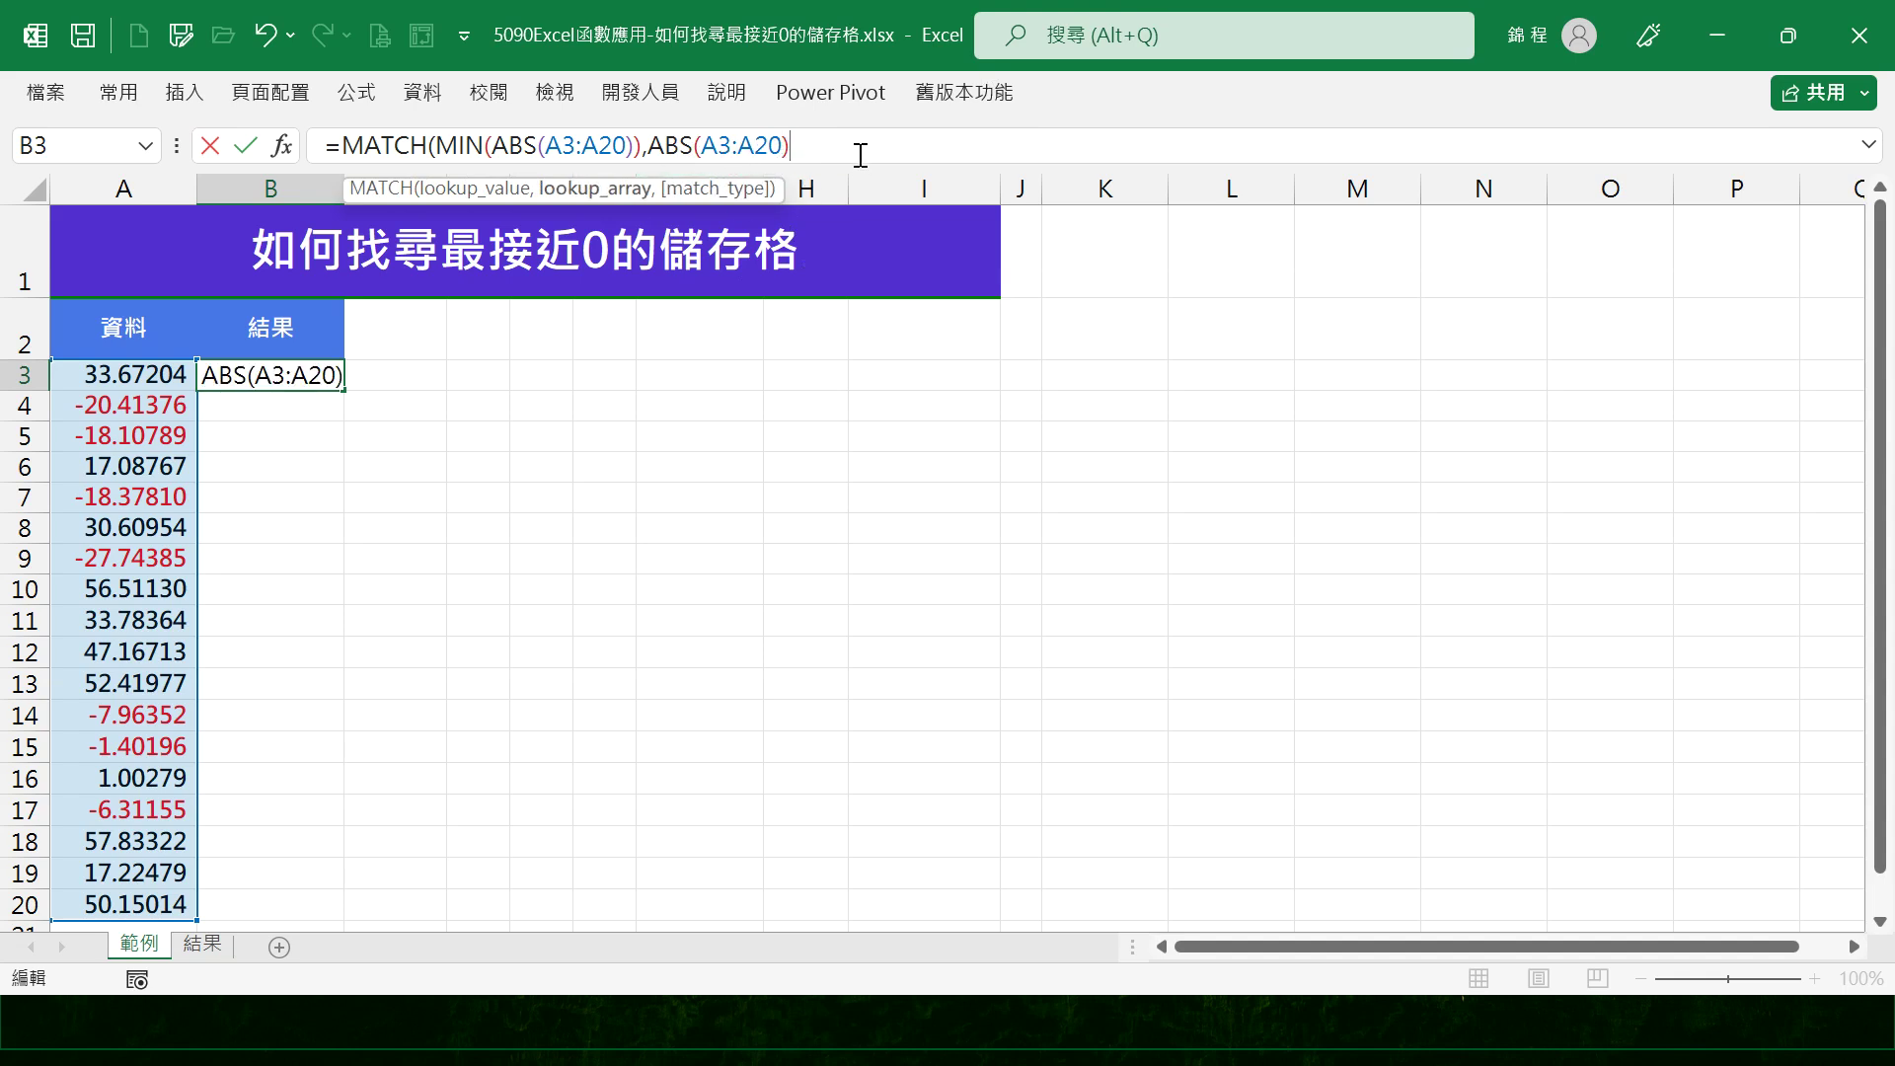
text(,)
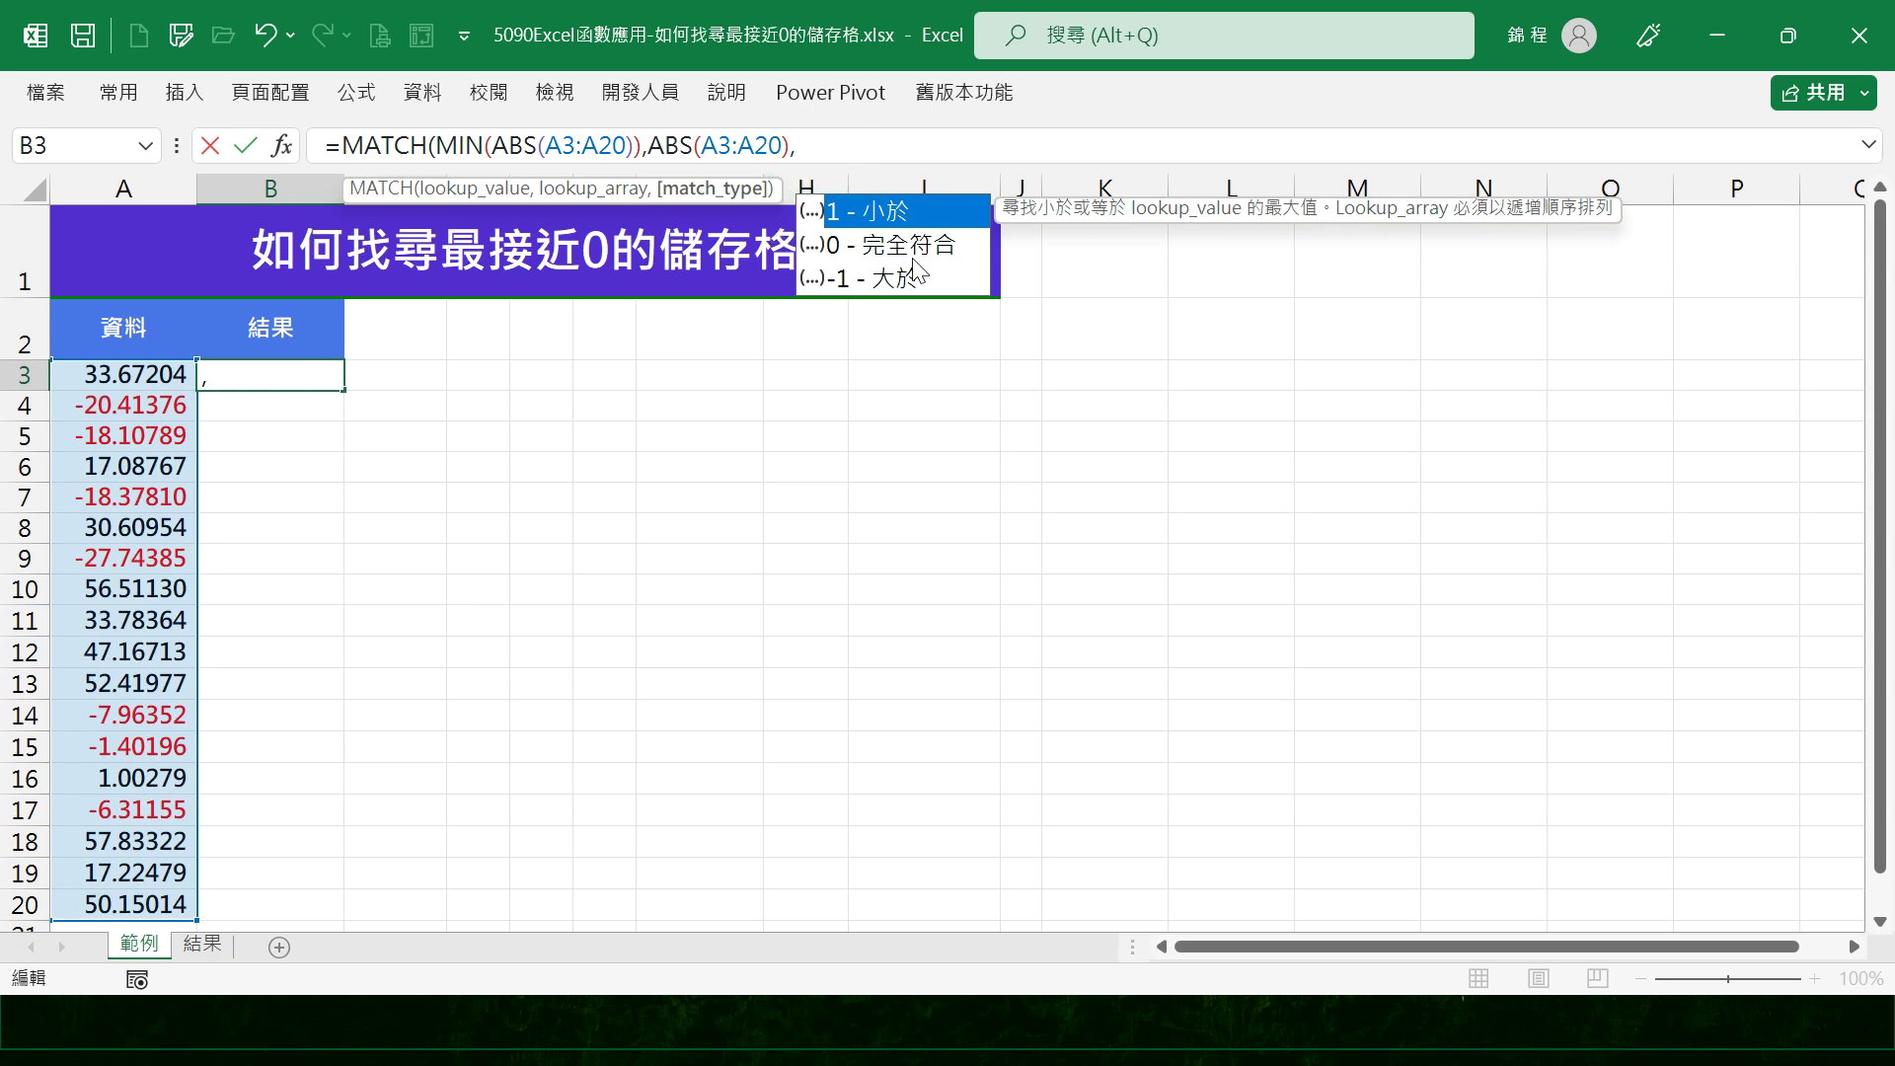
text(0))
key(Return)
key(Up)
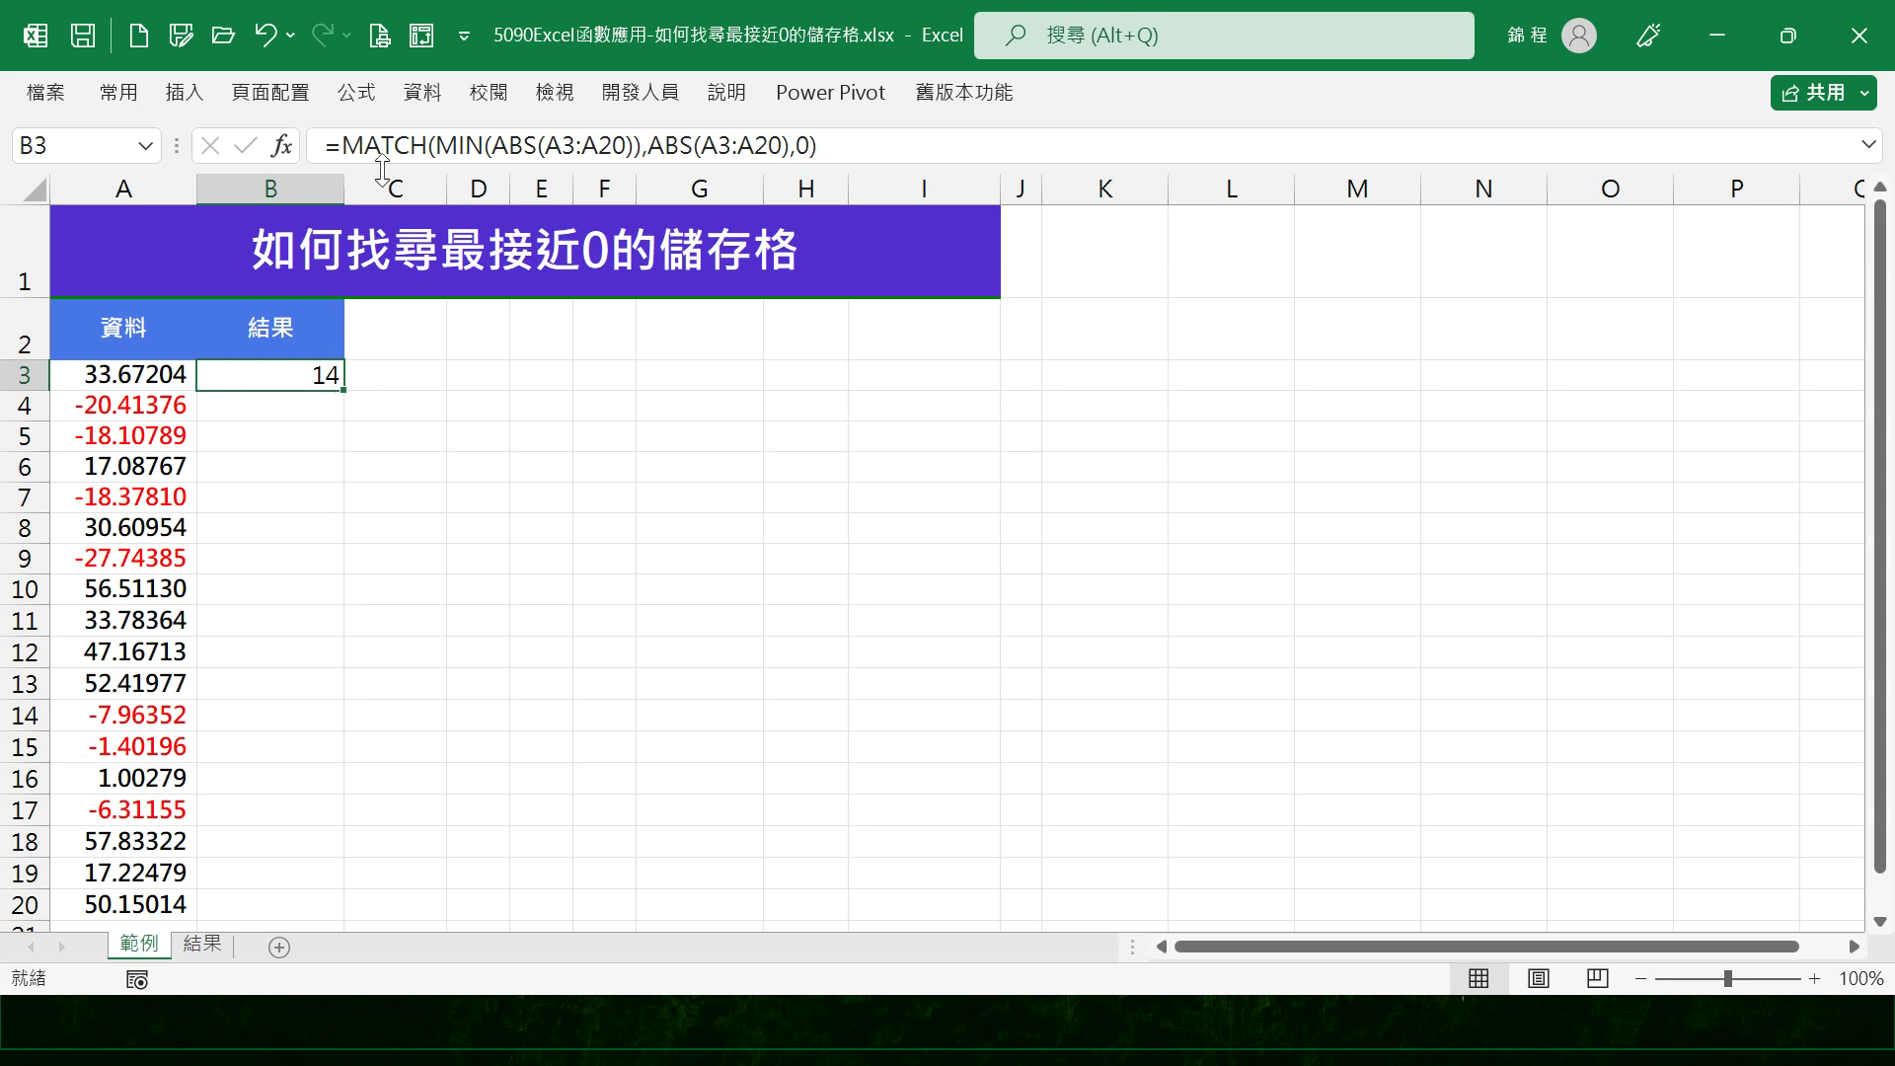
Nest B3's MATCH formula as the row number of an INDEX over A3:A20 and enter the completed formula.
click(352, 148)
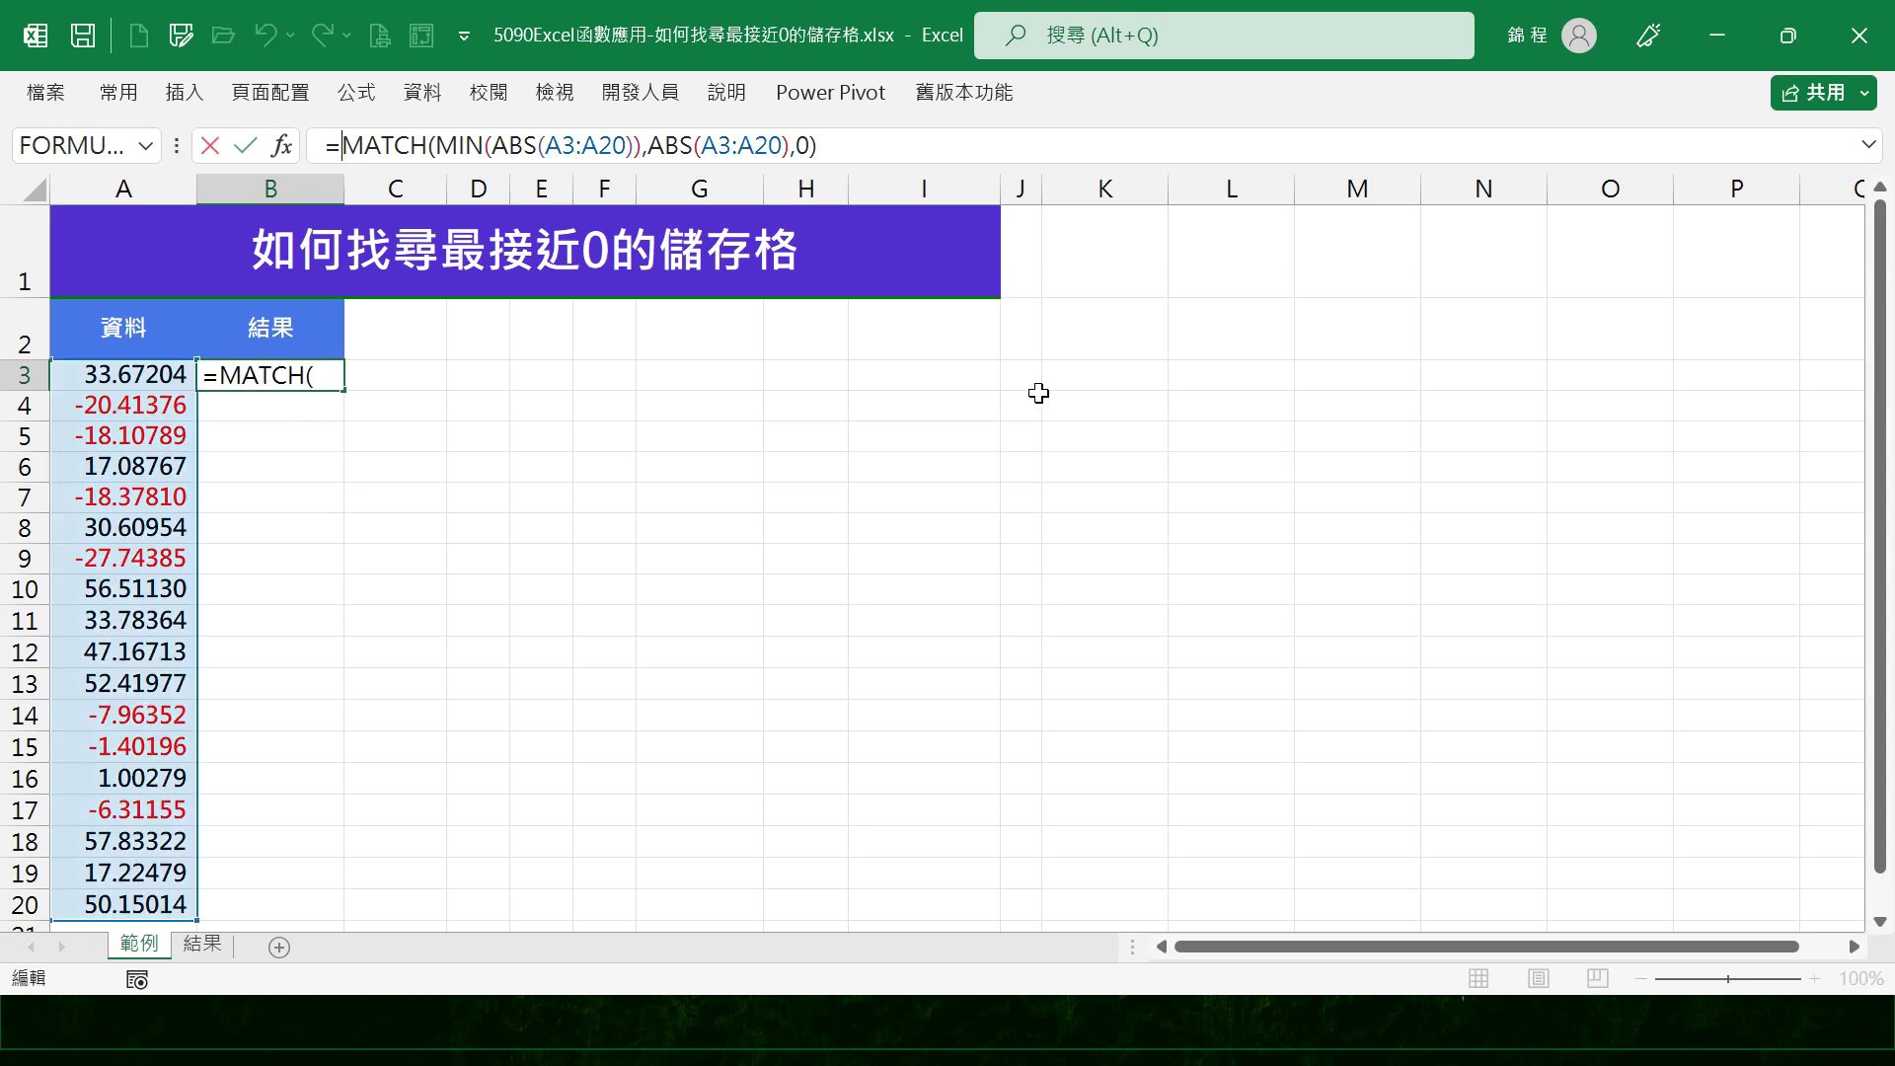
text(INDEX)
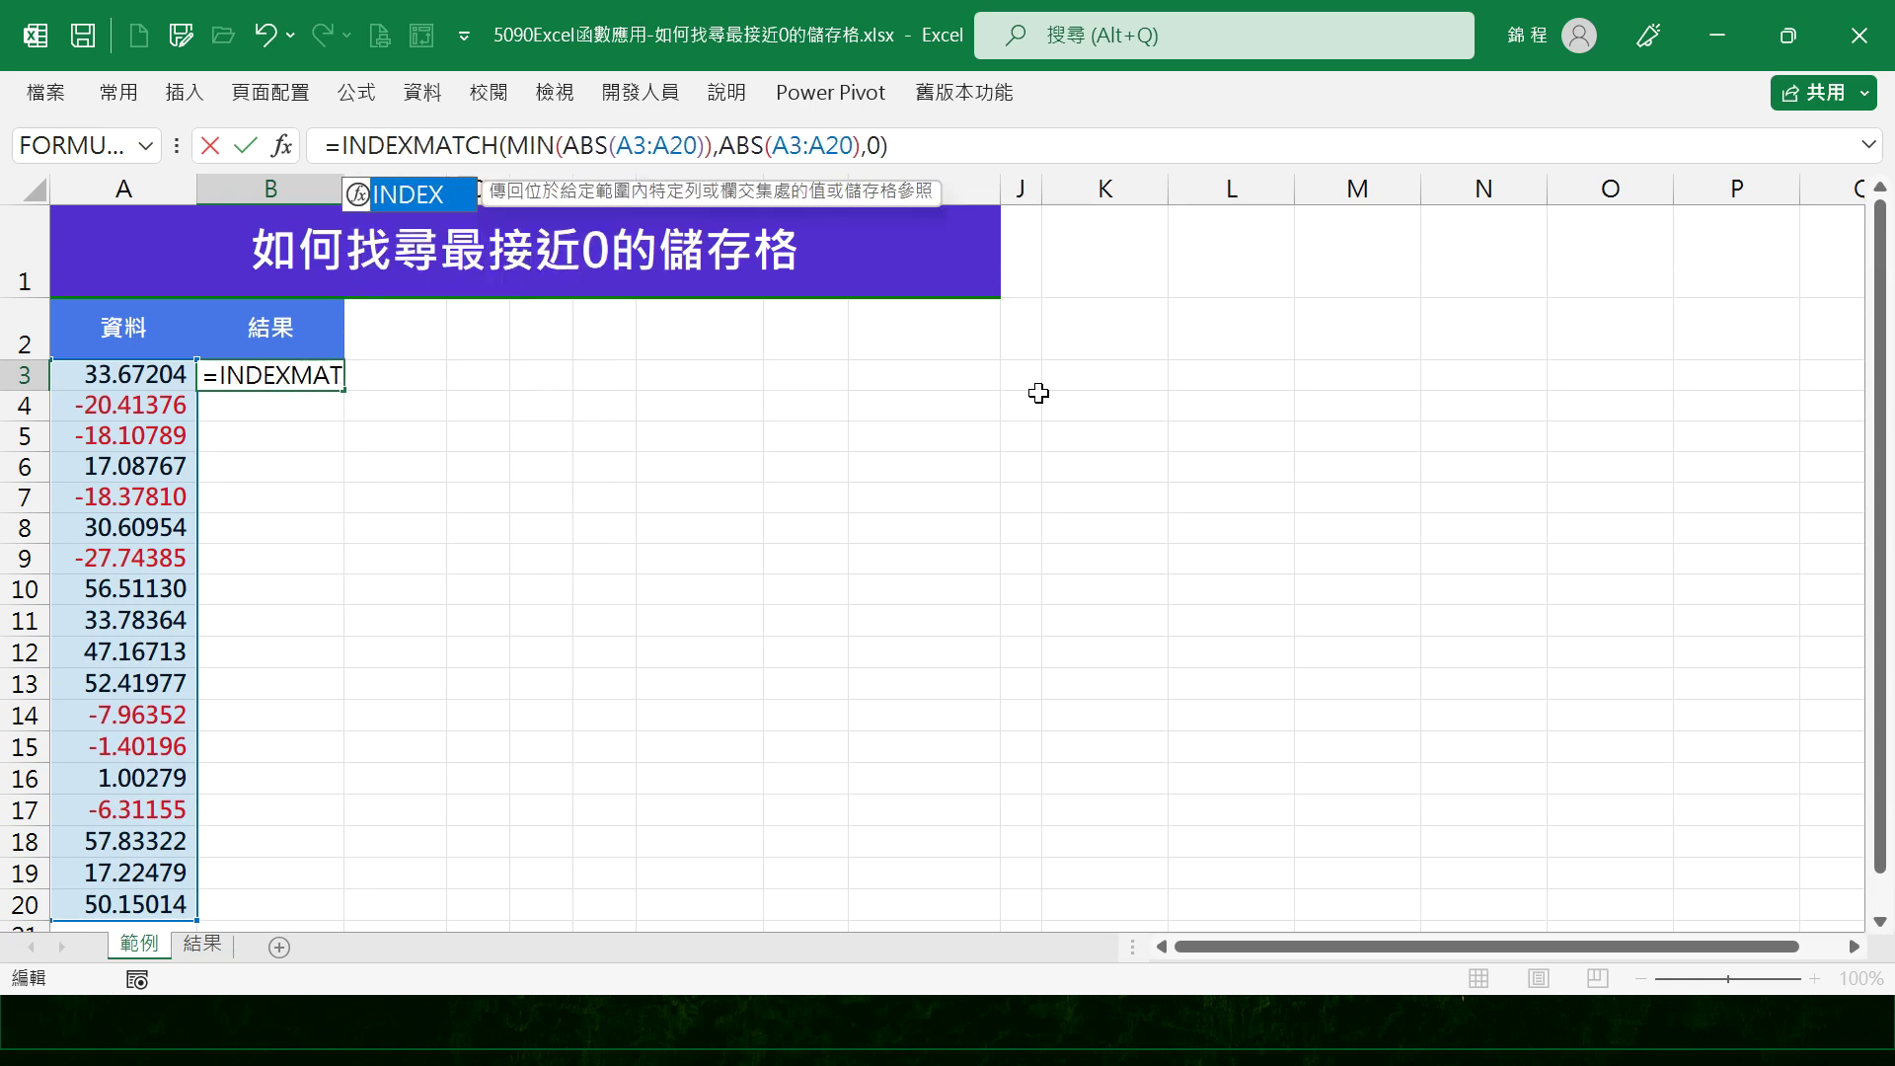
text(()
drag(139, 375, 144, 902)
text(,)
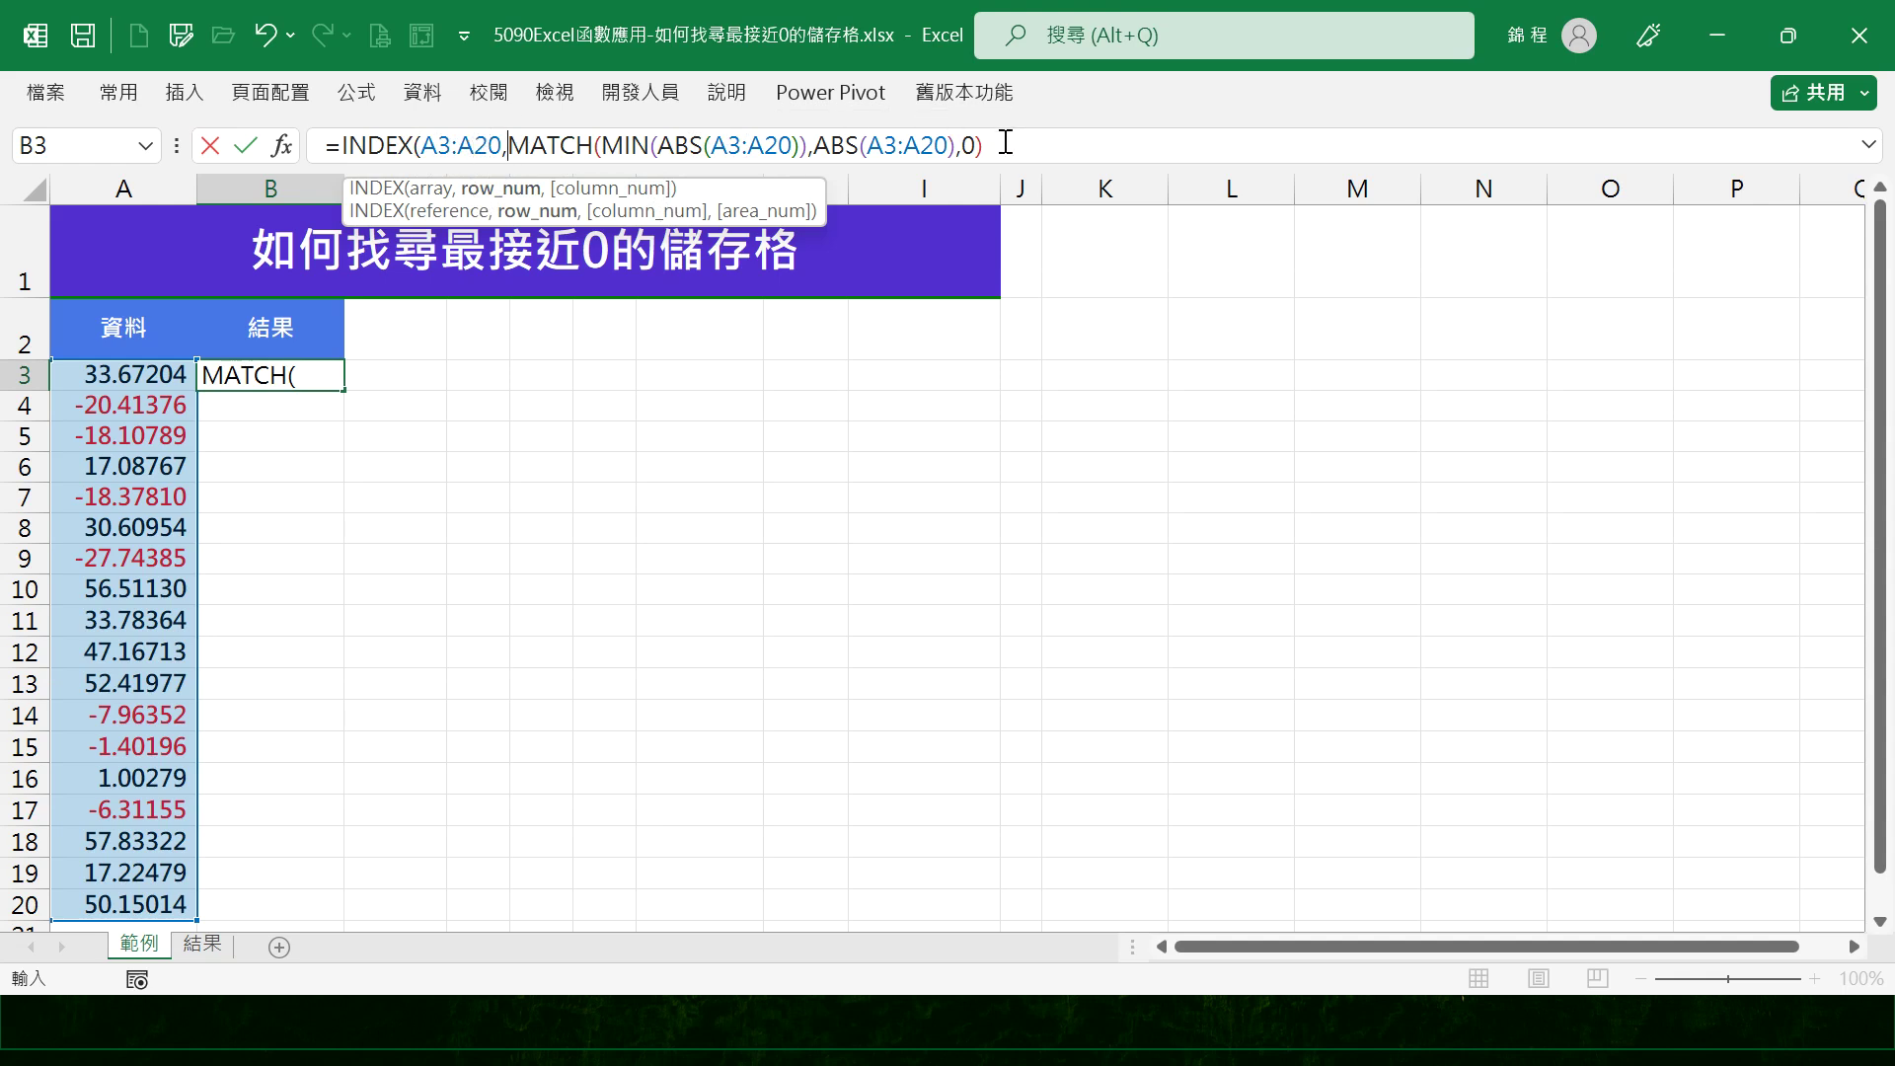
click(1158, 147)
text())
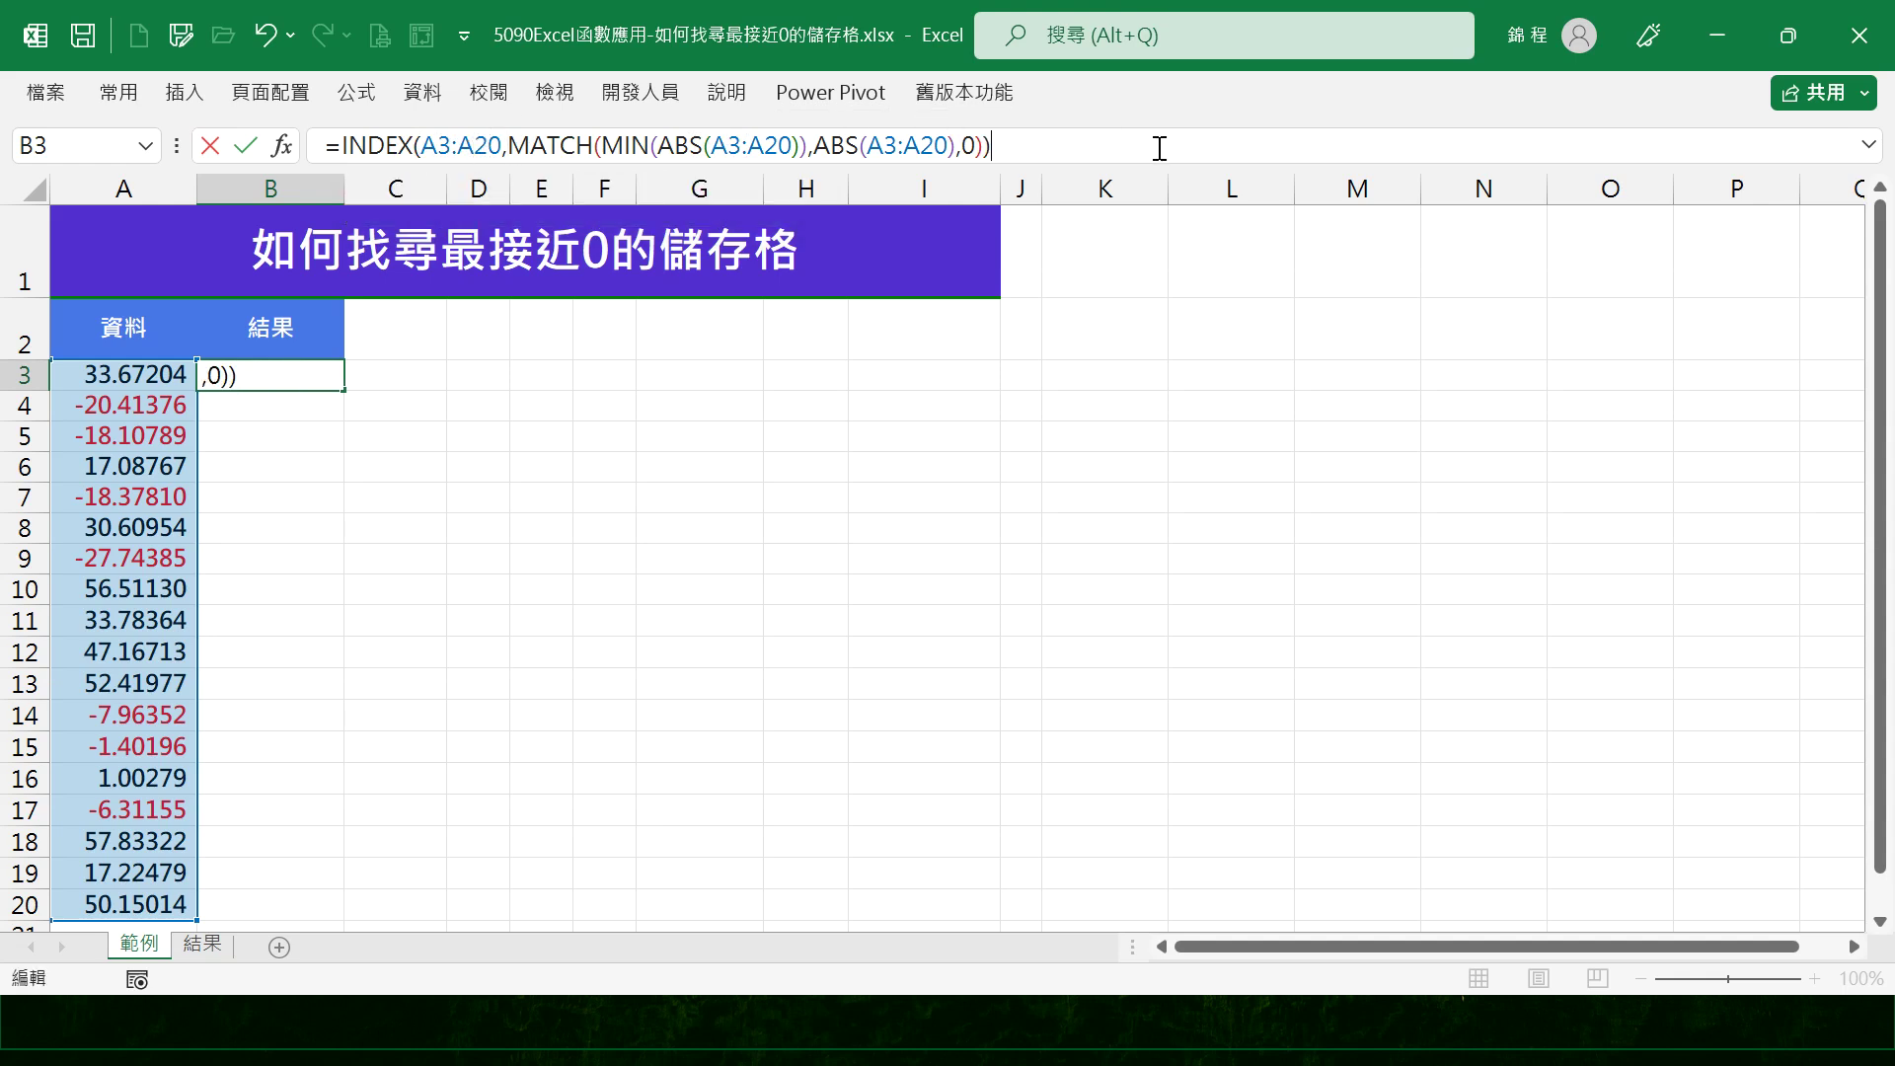
key(Return)
key(Up)
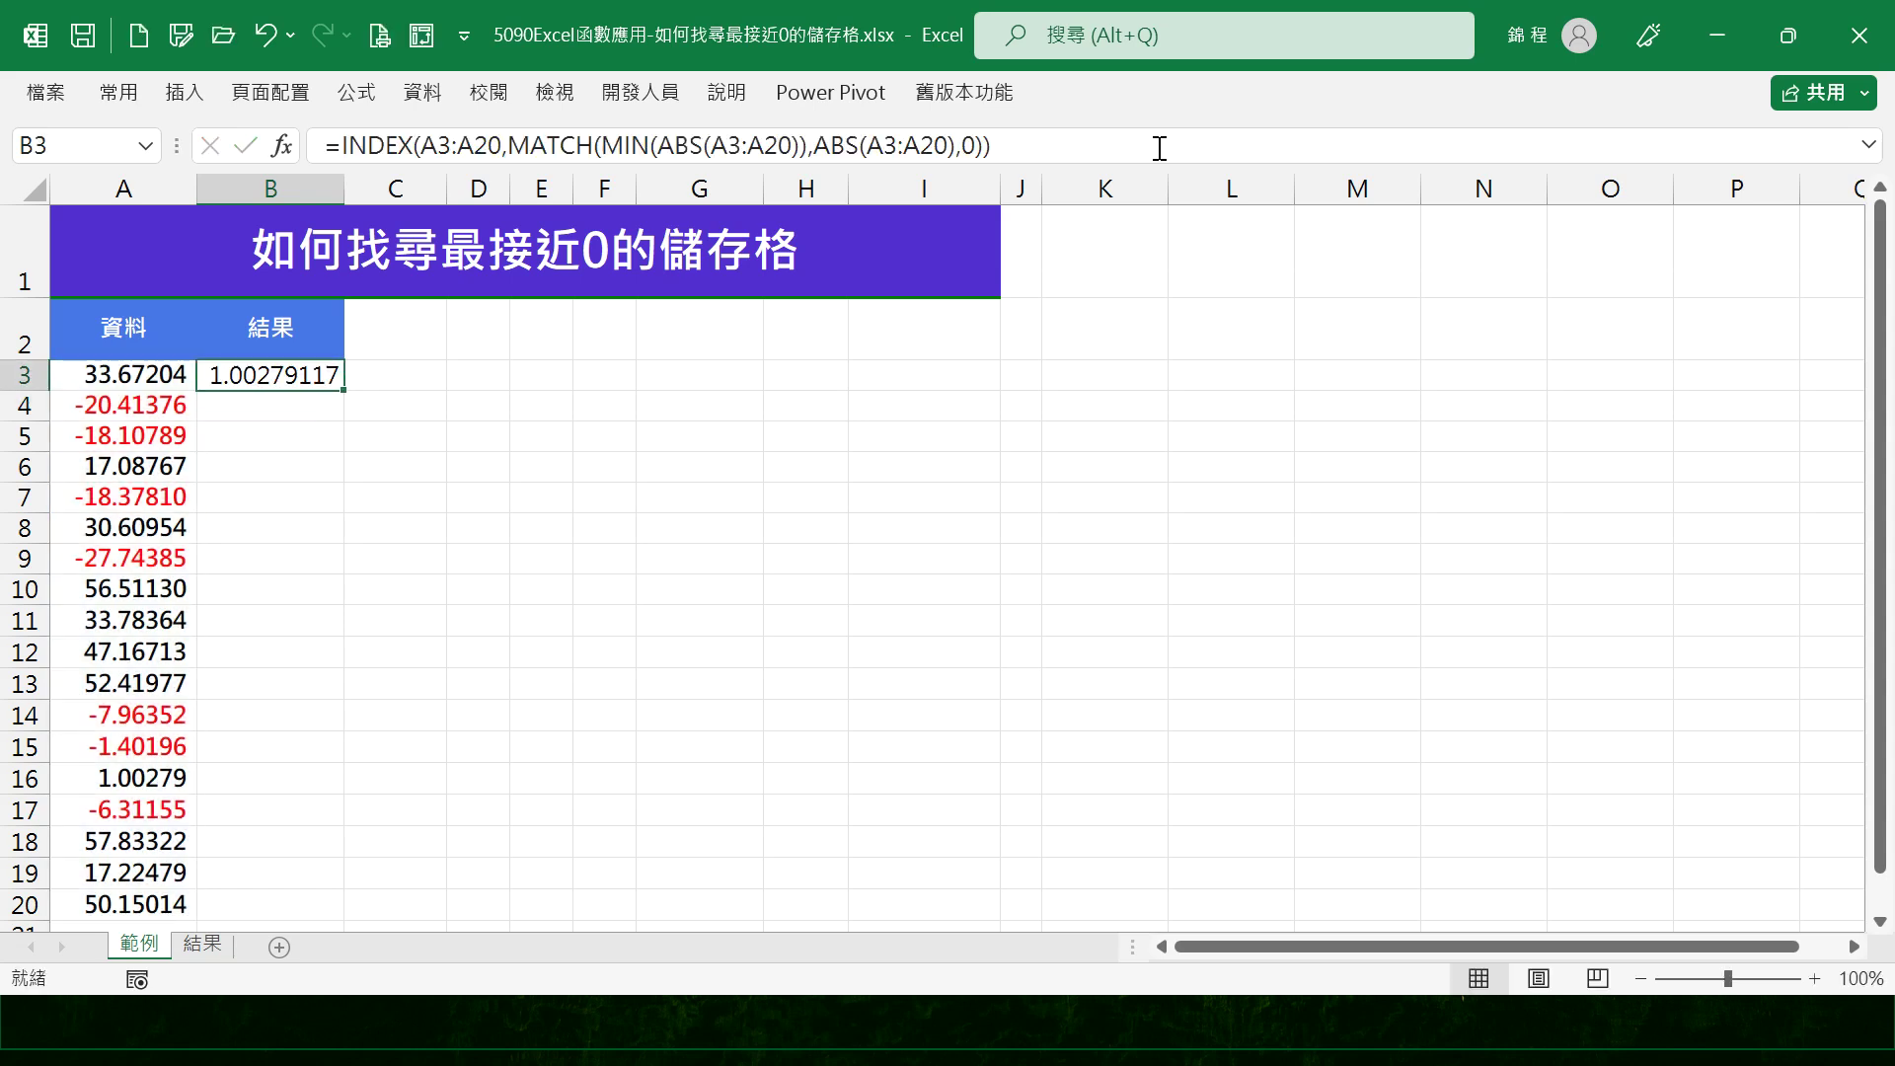
Test the formula by changing the first decimal of A16 to 5, giving 1.50279, and compare cell A15 with B3.
click(137, 773)
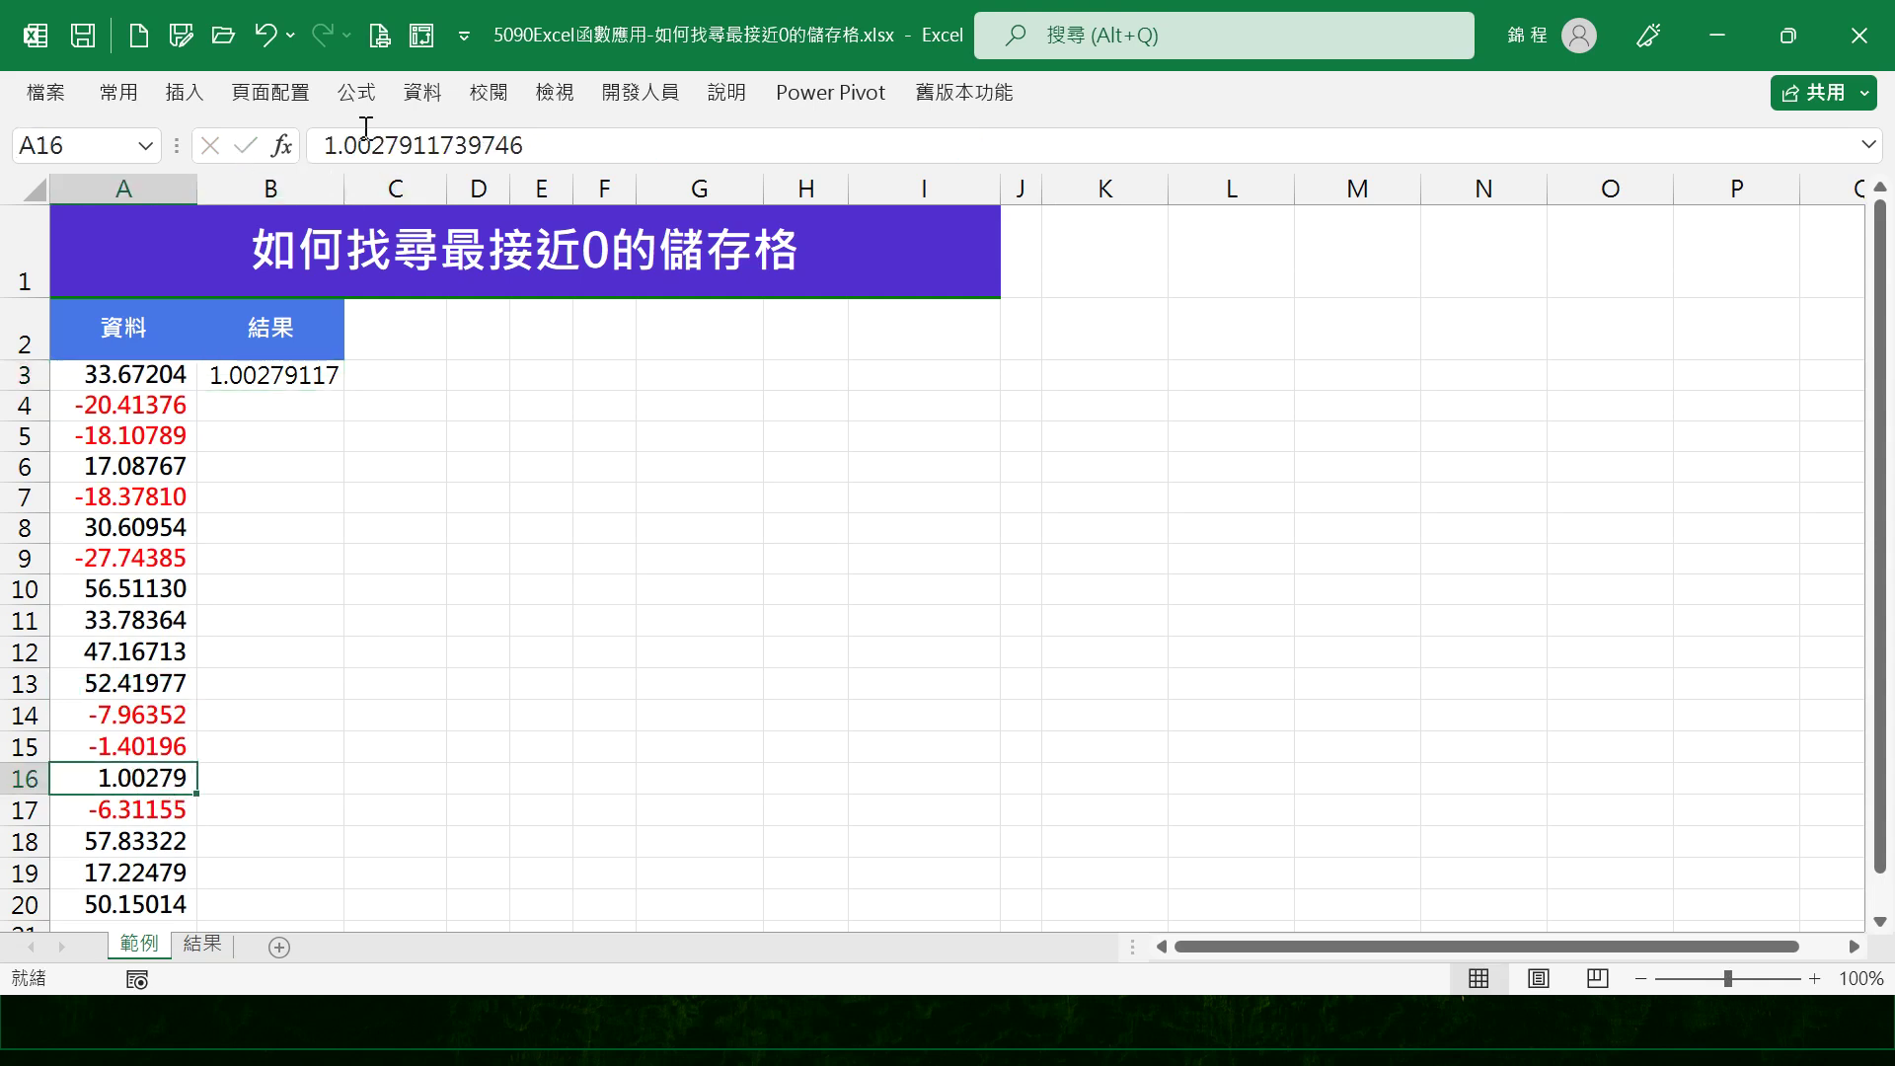
drag(345, 146, 359, 146)
text(5)
key(Return)
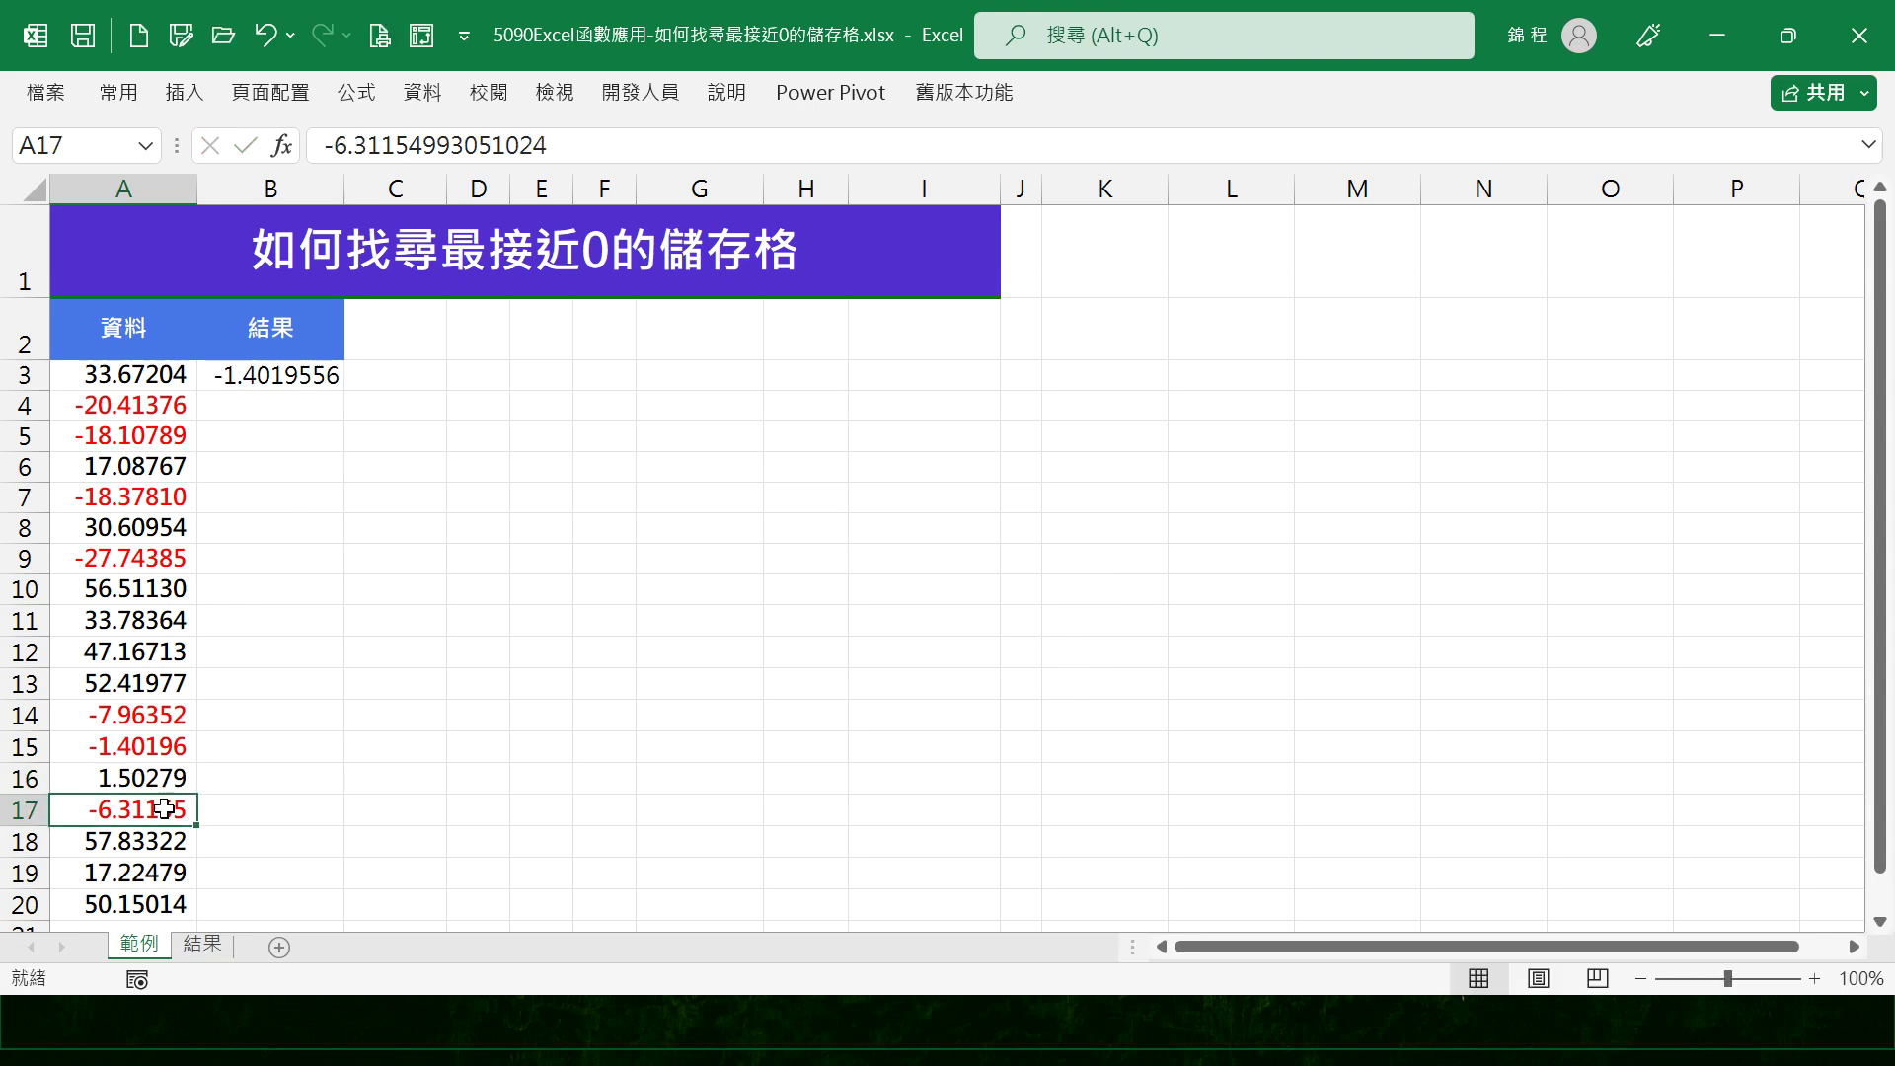
click(158, 749)
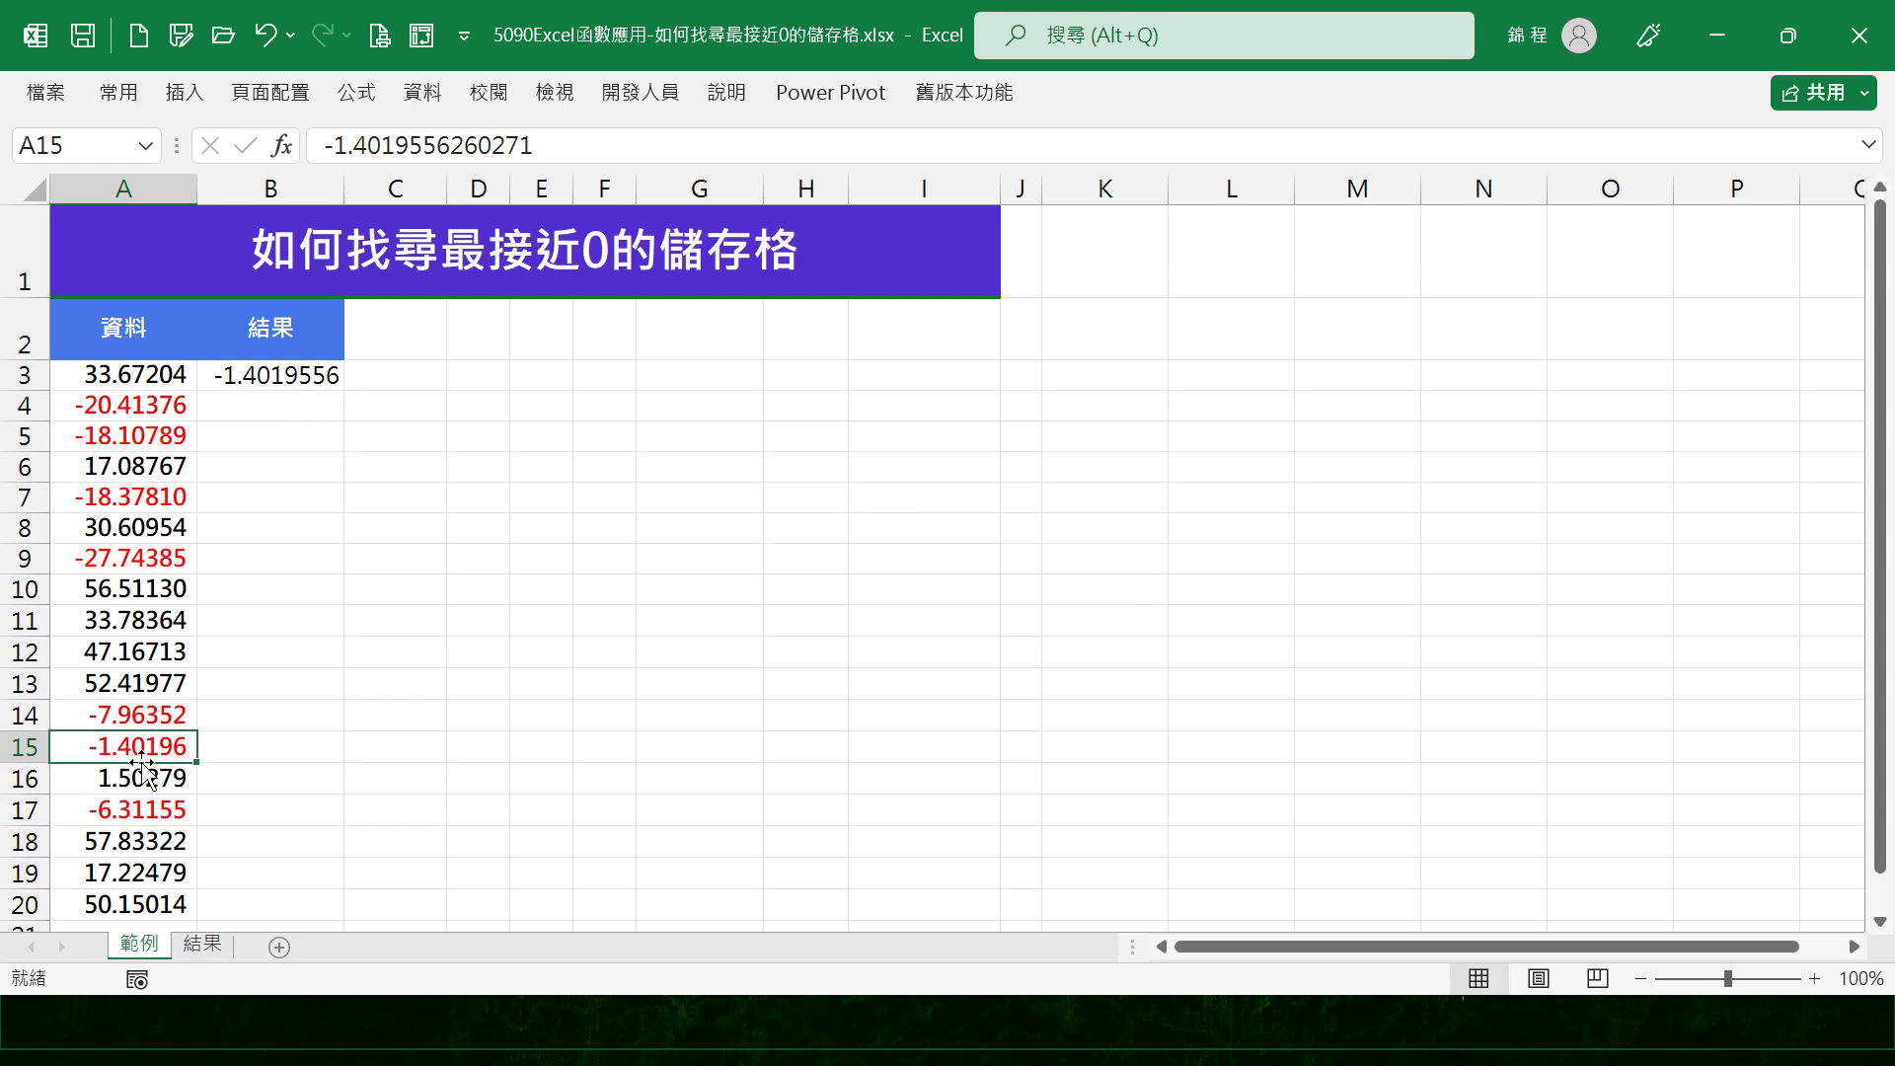
click(305, 379)
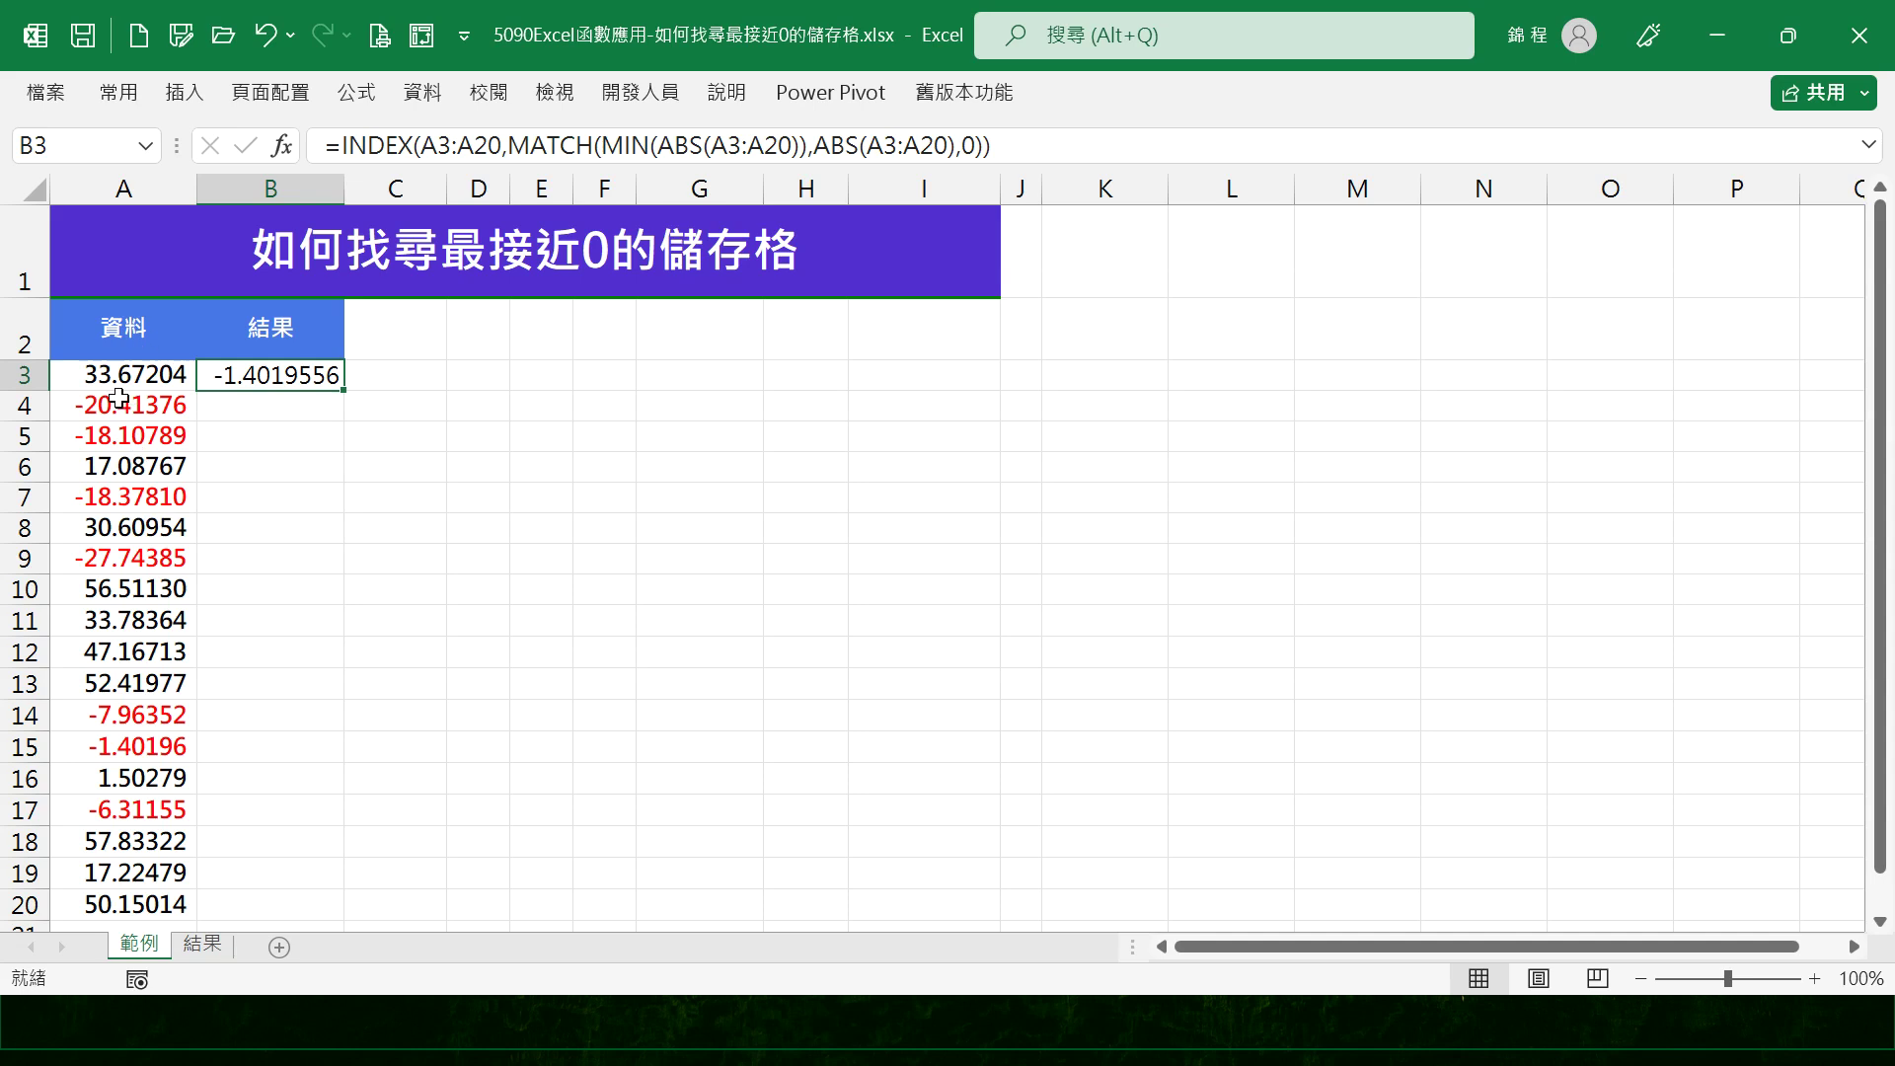